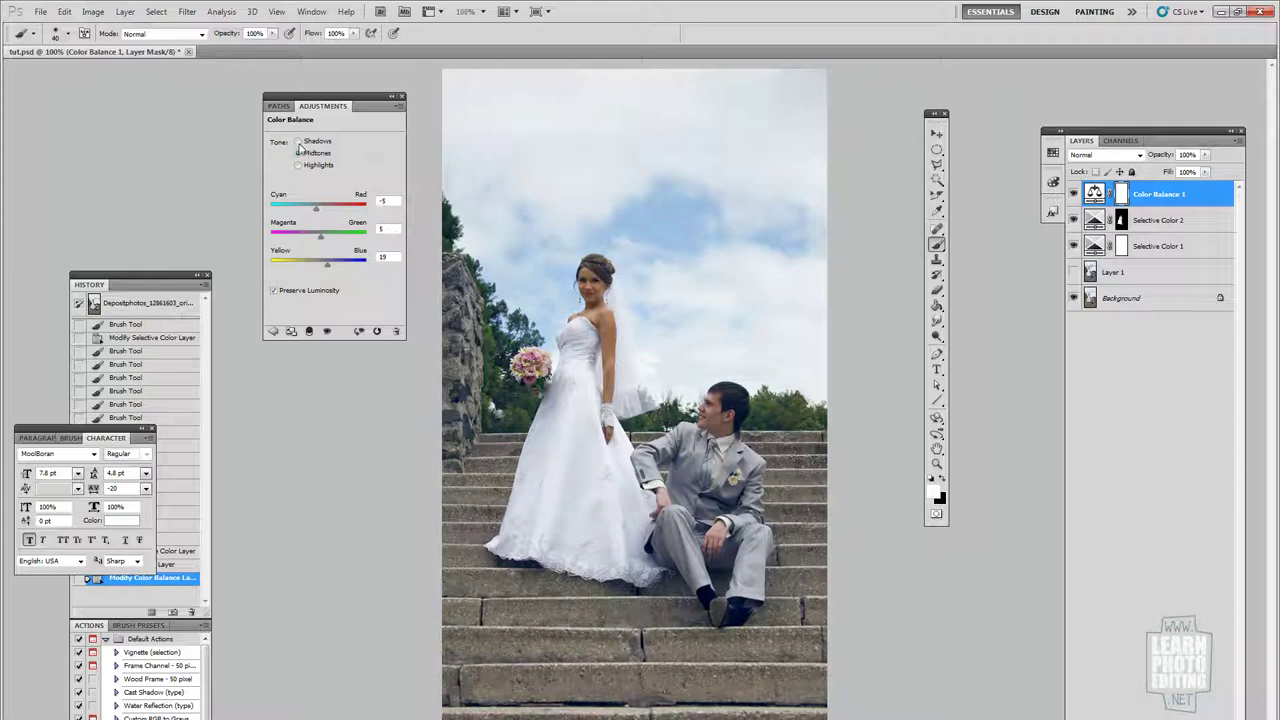
Set the Color Balance shadows to -2 on Cyan/Red and -5 on Magenta/Green
click(297, 141)
click(396, 201)
text(-2)
key(Tab)
text(-5)
Set the Color Balance highlights to -8 Cyan/Red, -2 Magenta/Green and -2 Yellow/Blue, and compare the photo without and with the layer
click(298, 165)
click(390, 201)
text(-8)
click(383, 229)
text(-2)
key(Tab)
click(1075, 195)
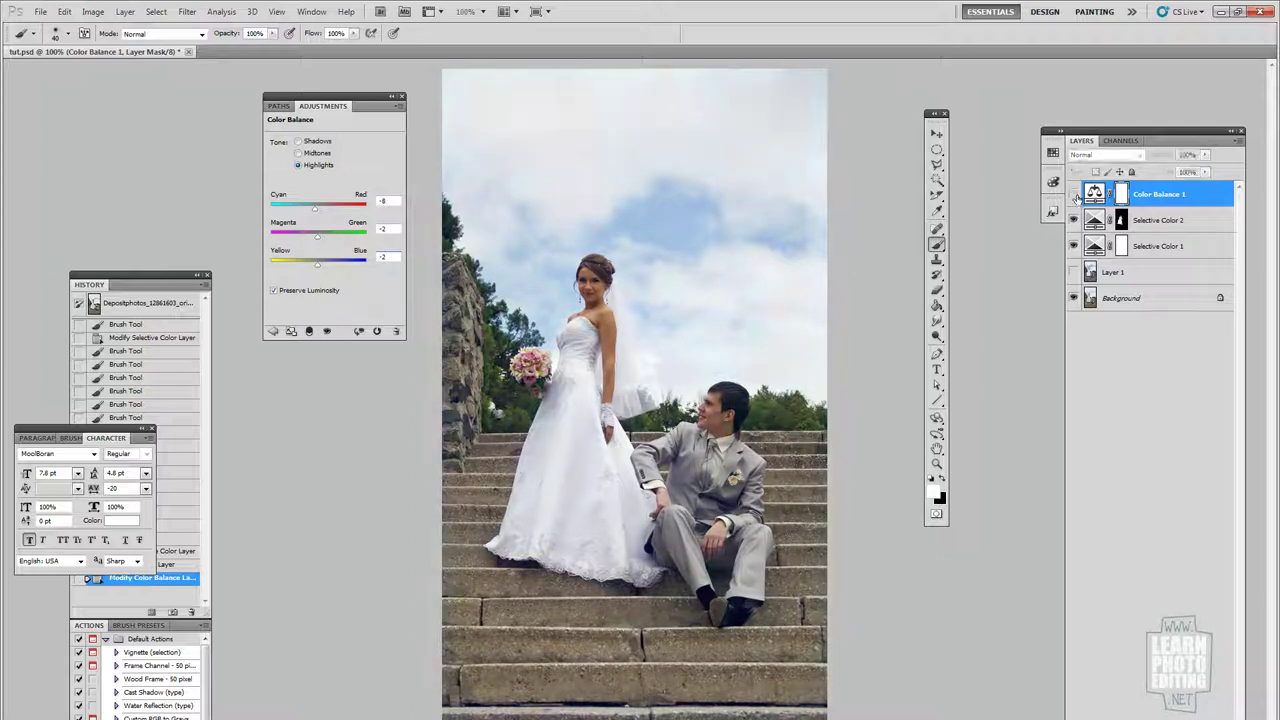
click(1075, 195)
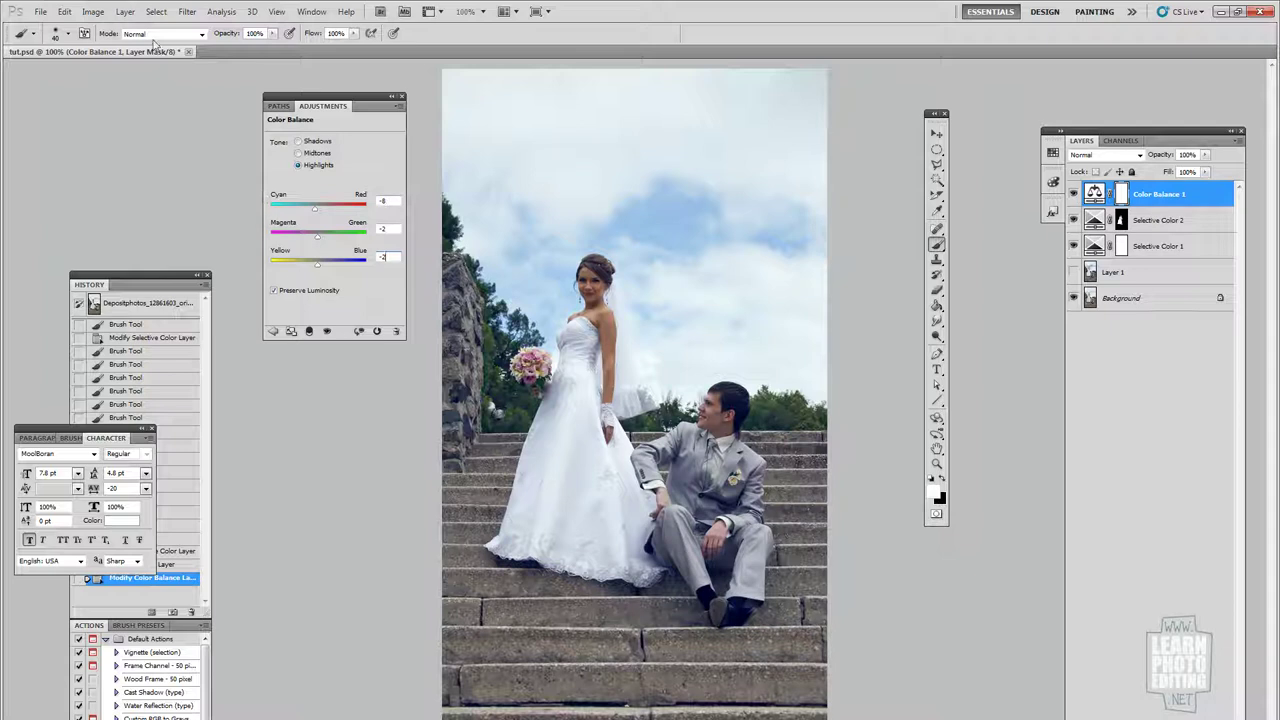
Add a Black & White adjustment layer above Color Balance and set its blending mode to Luminosity
click(129, 18)
mouse_move(134, 130)
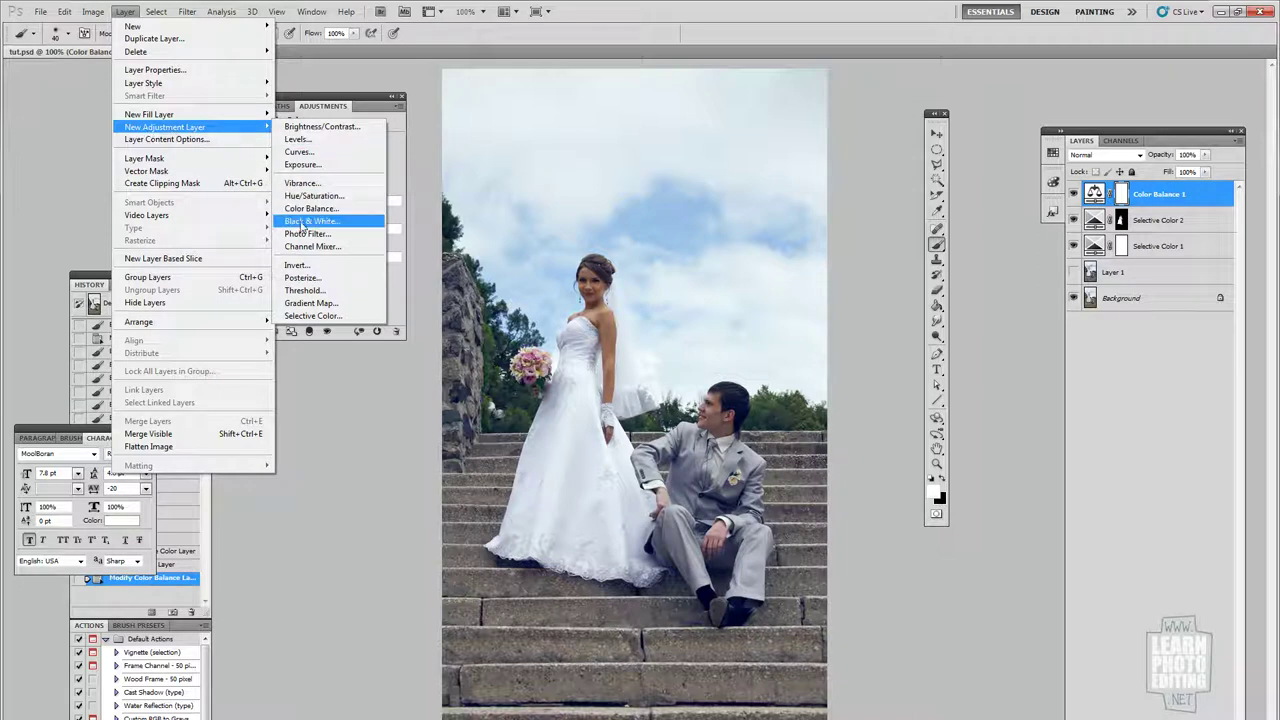
click(311, 222)
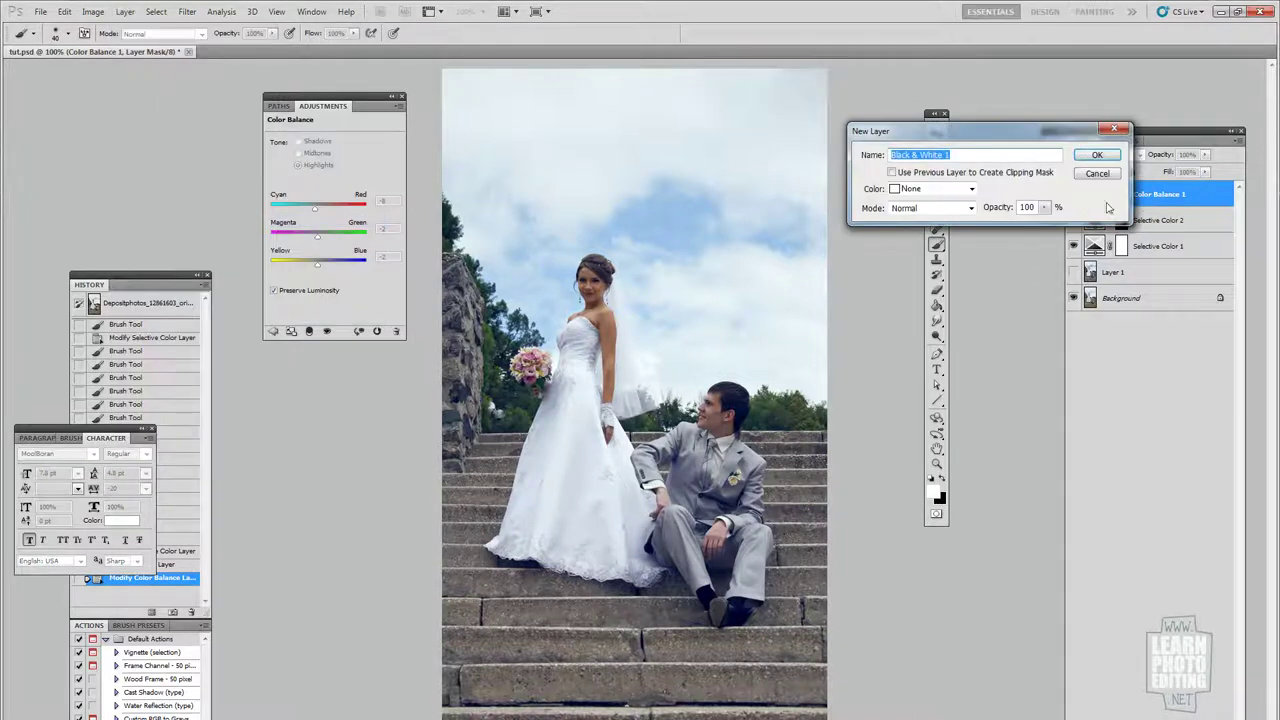
click(1097, 158)
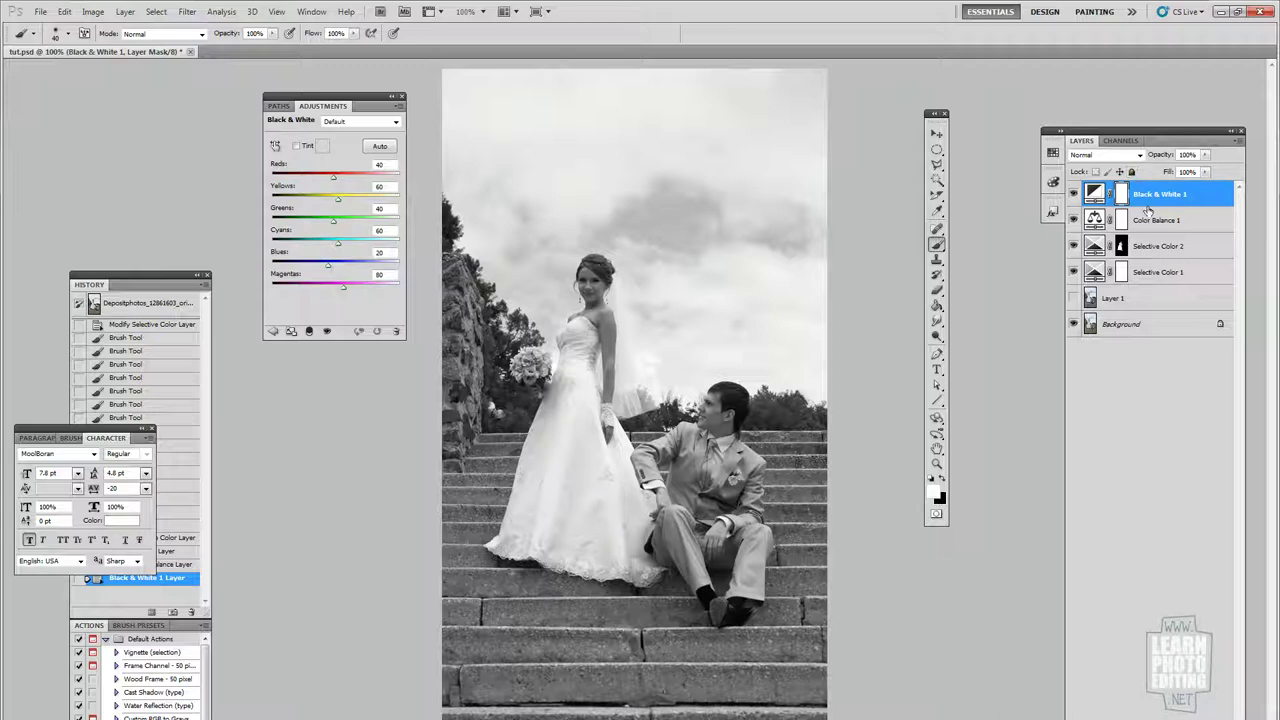
click(1141, 157)
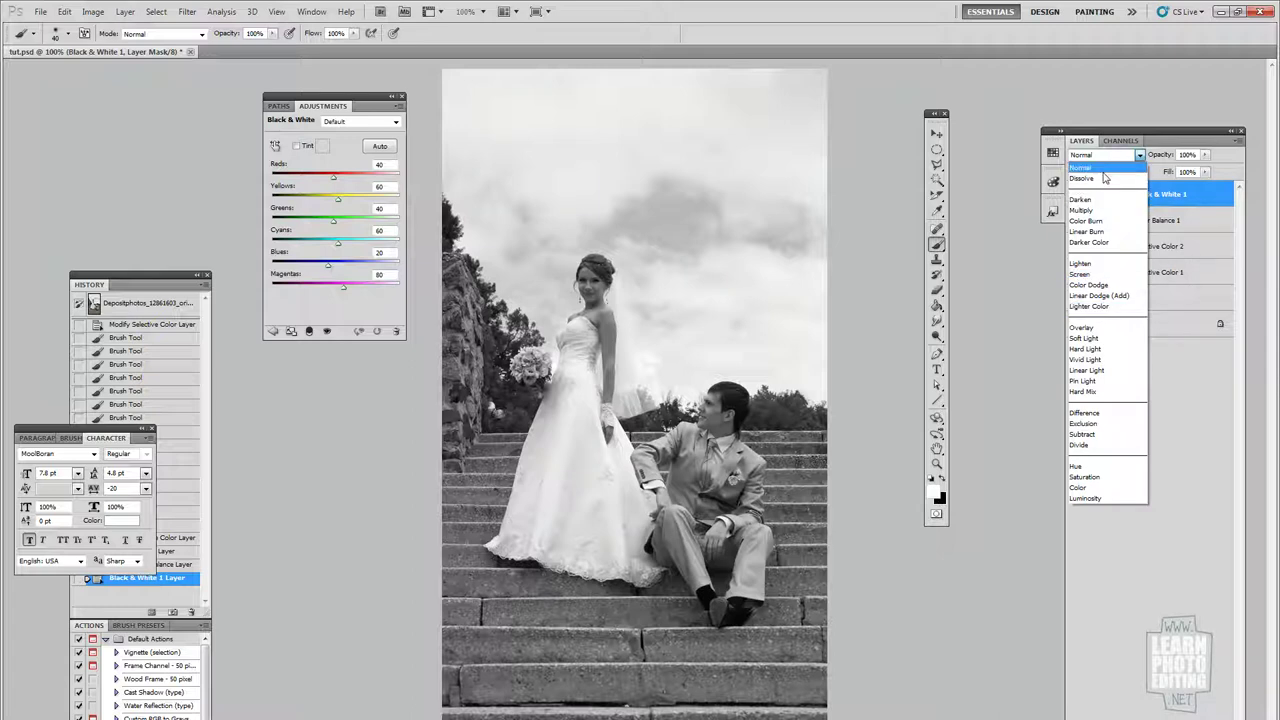
click(1090, 500)
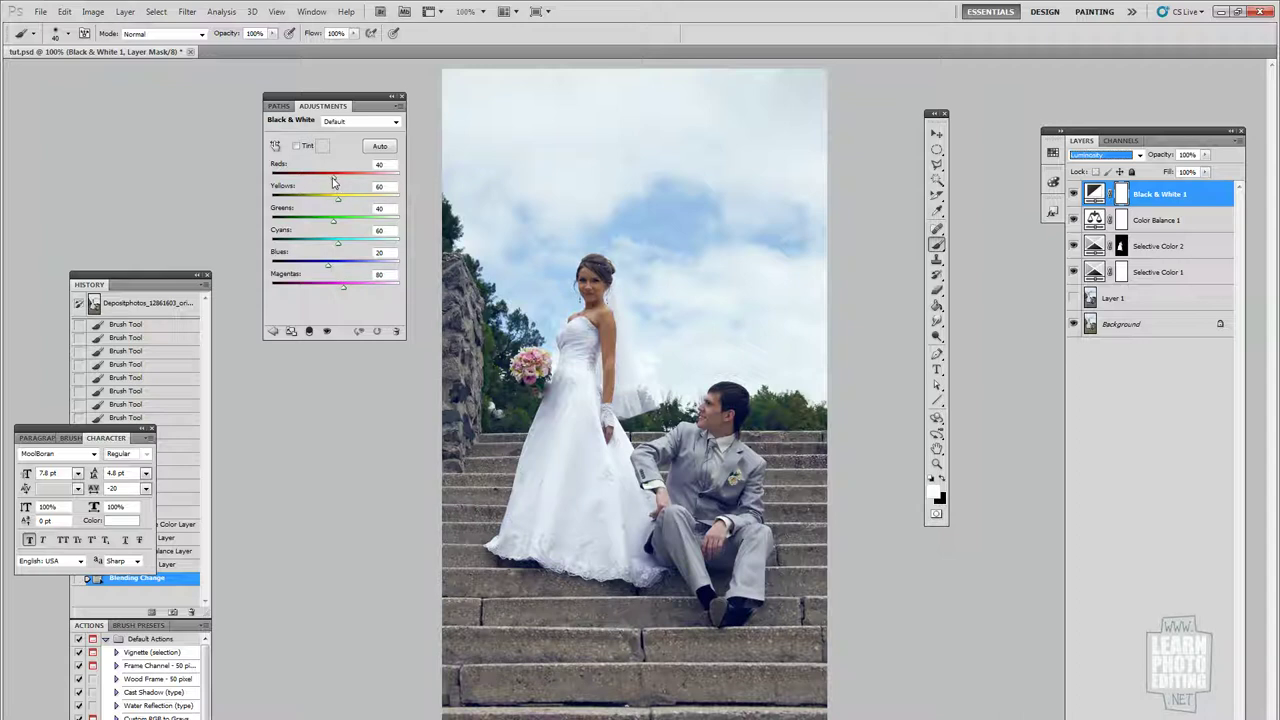
Set the Black & White layer's Reds to 70 and Yellows to 75
drag(333, 181, 353, 186)
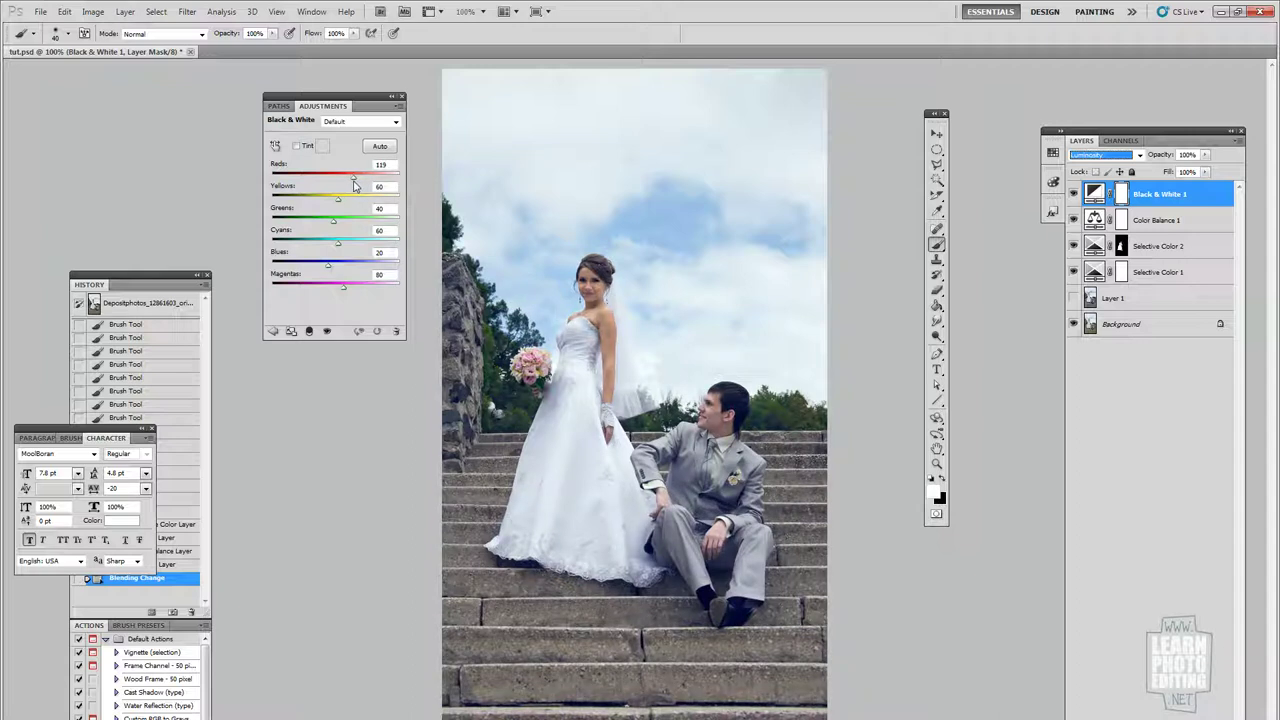
drag(354, 187, 345, 188)
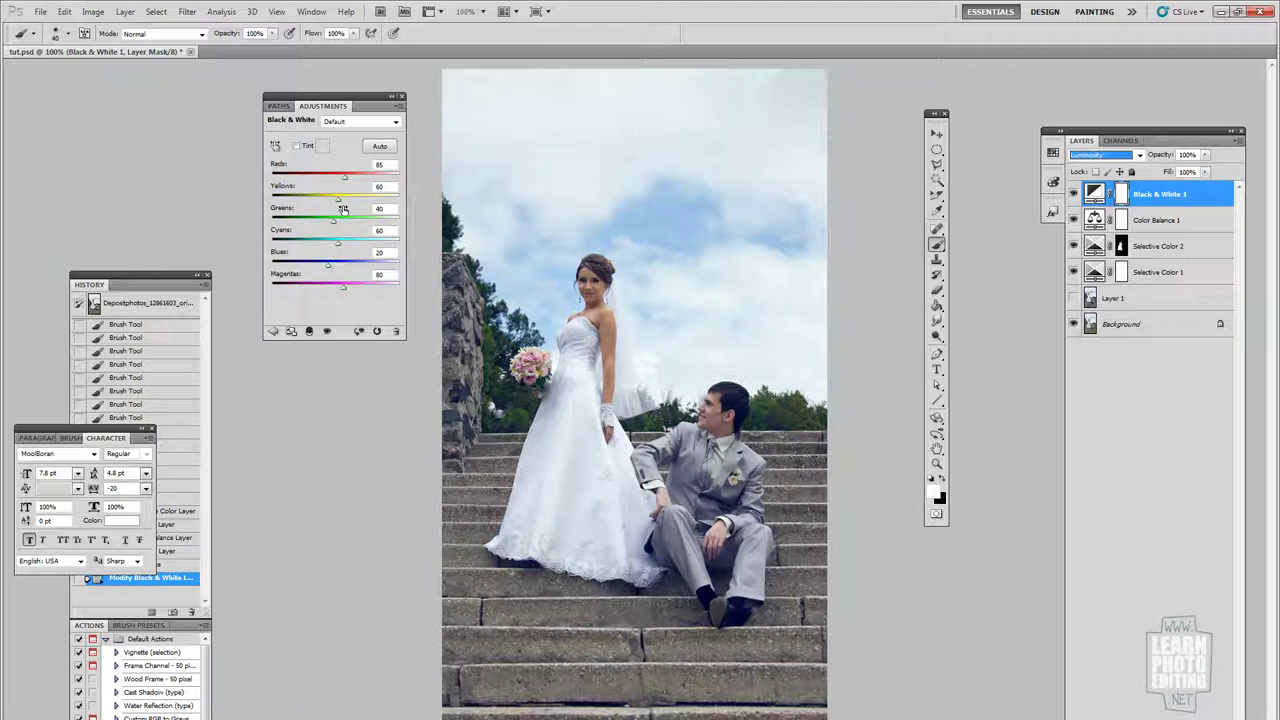
click(390, 165)
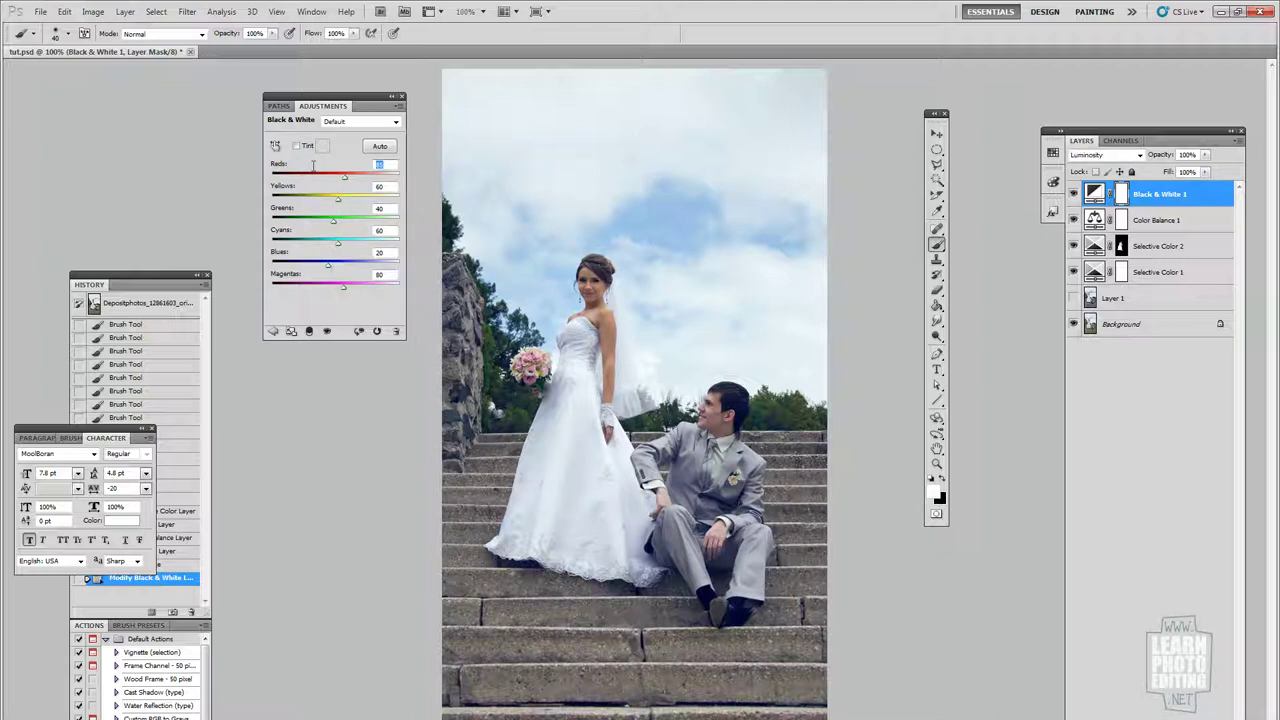
text(7)
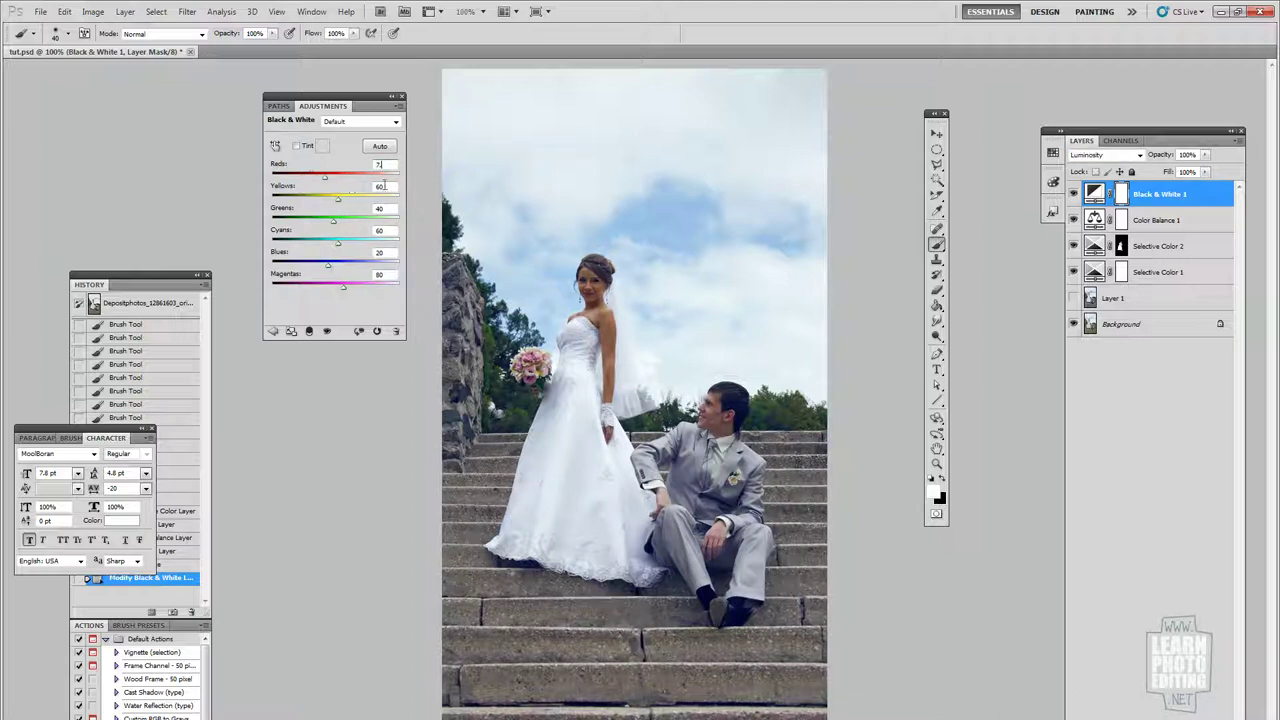
text(0)
click(383, 187)
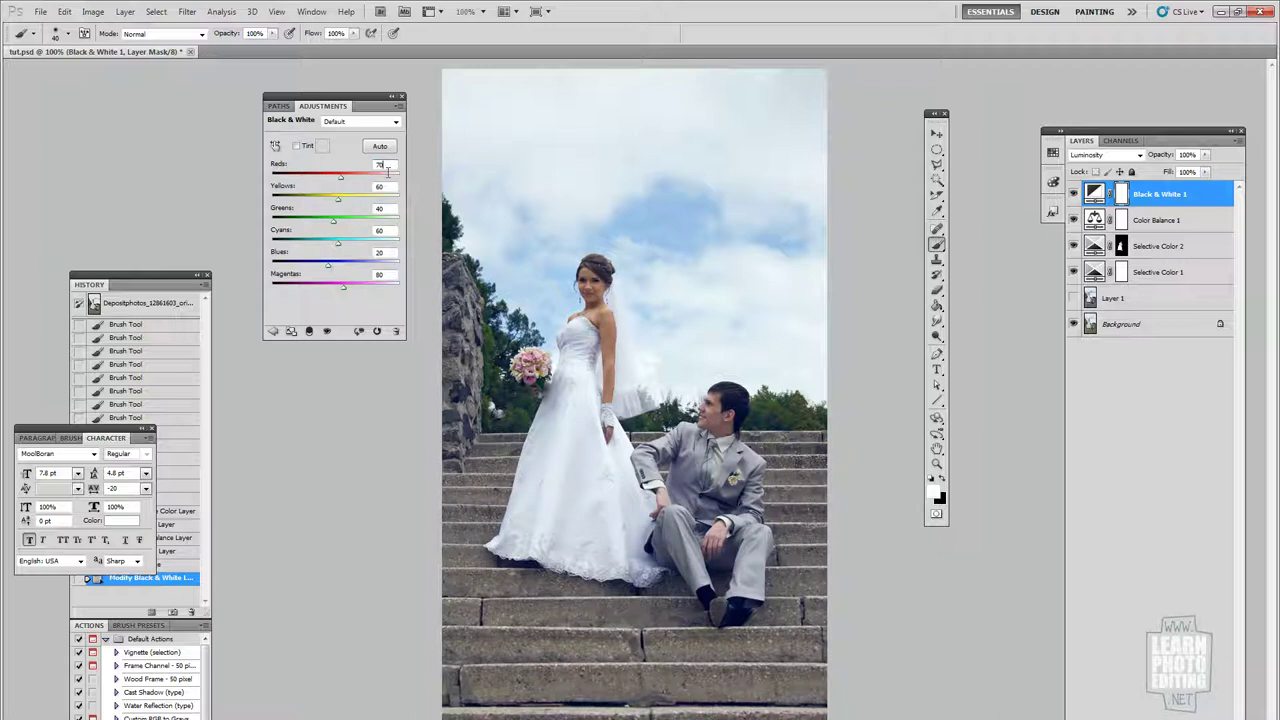
text(75)
key(Return)
Set the Black & White layer's Greens to 96, Cyans to 17, Blues to 7 and Magentas to 36
click(388, 208)
text(96)
click(392, 232)
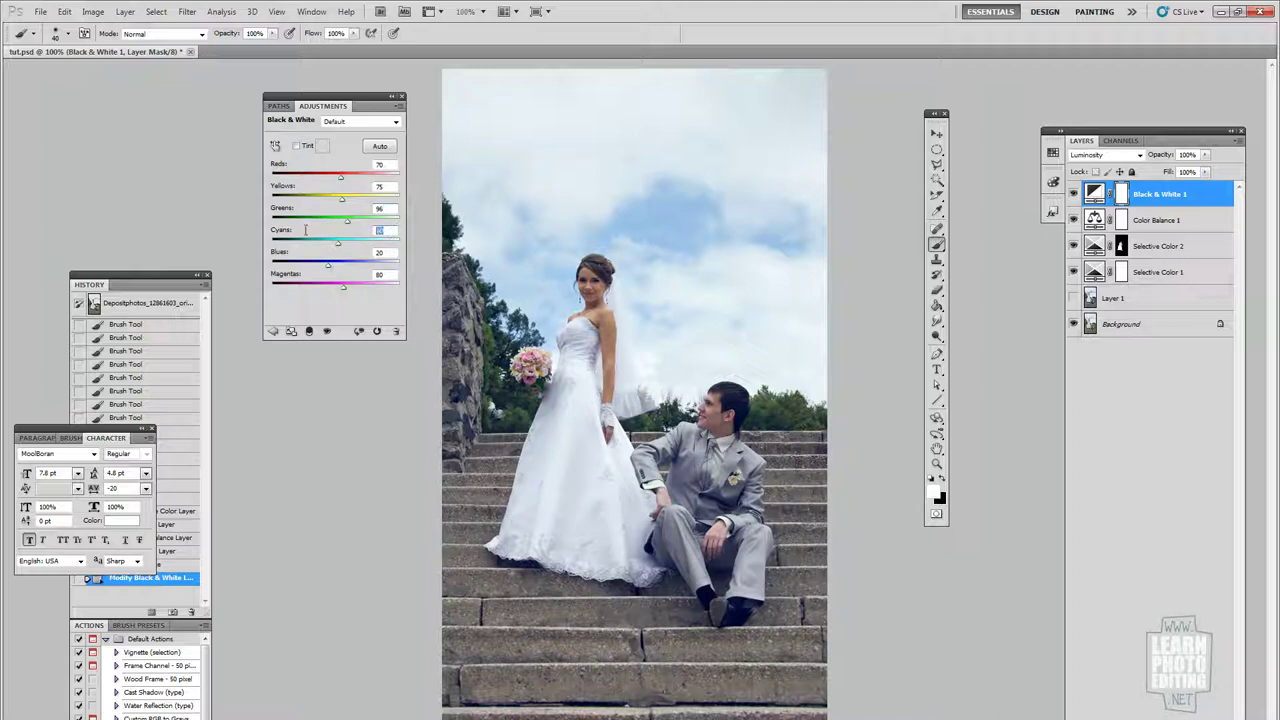
text(17)
key(Tab)
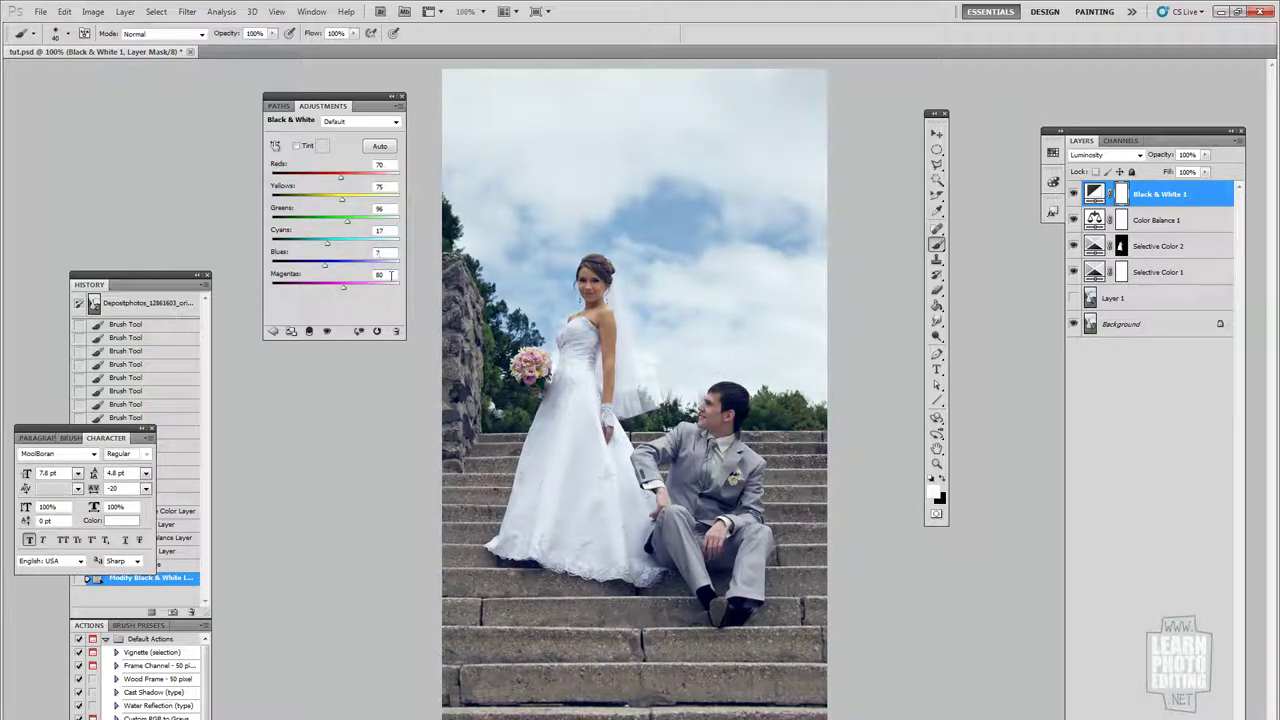
click(391, 274)
text(36)
Toggle the Black & White layer's visibility several times to compare the photo before and after, leaving it shown
click(1074, 194)
click(1074, 194)
click(1074, 194)
click(1074, 194)
click(1074, 194)
click(1074, 194)
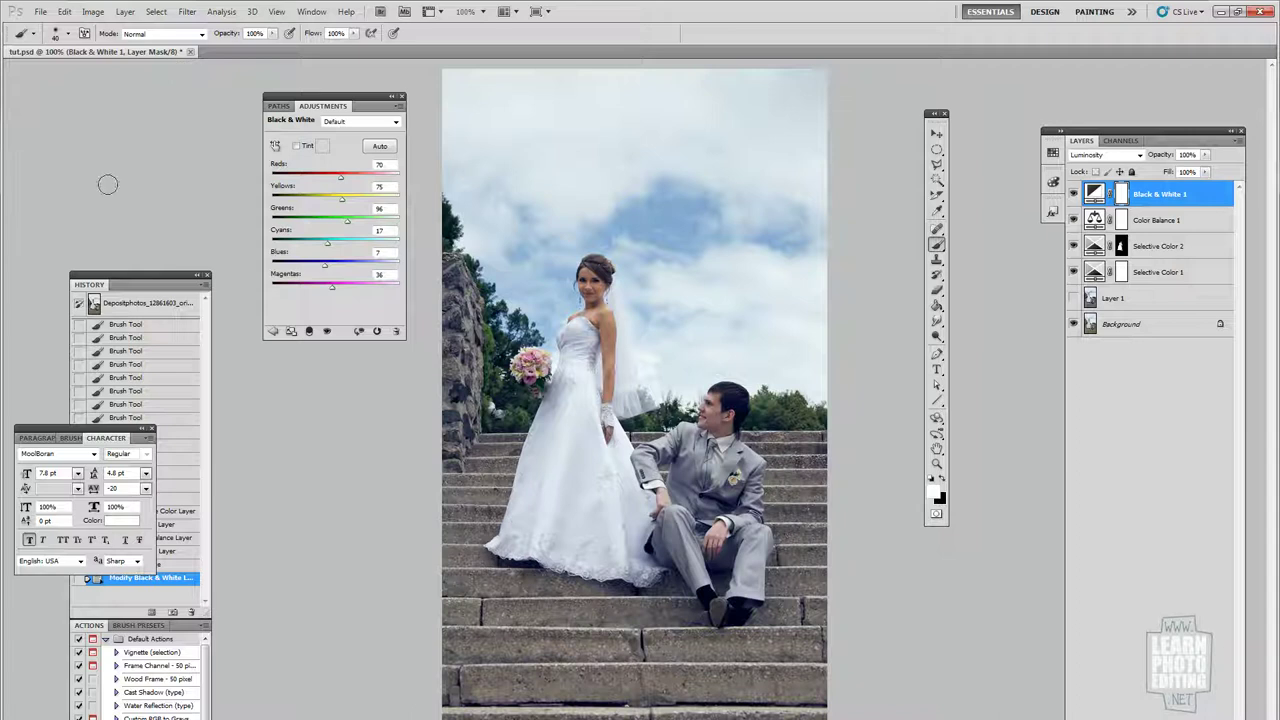
Add a Curves adjustment layer and place three points along its curve, in the shadows, midtones and highlights
click(128, 13)
mouse_move(143, 129)
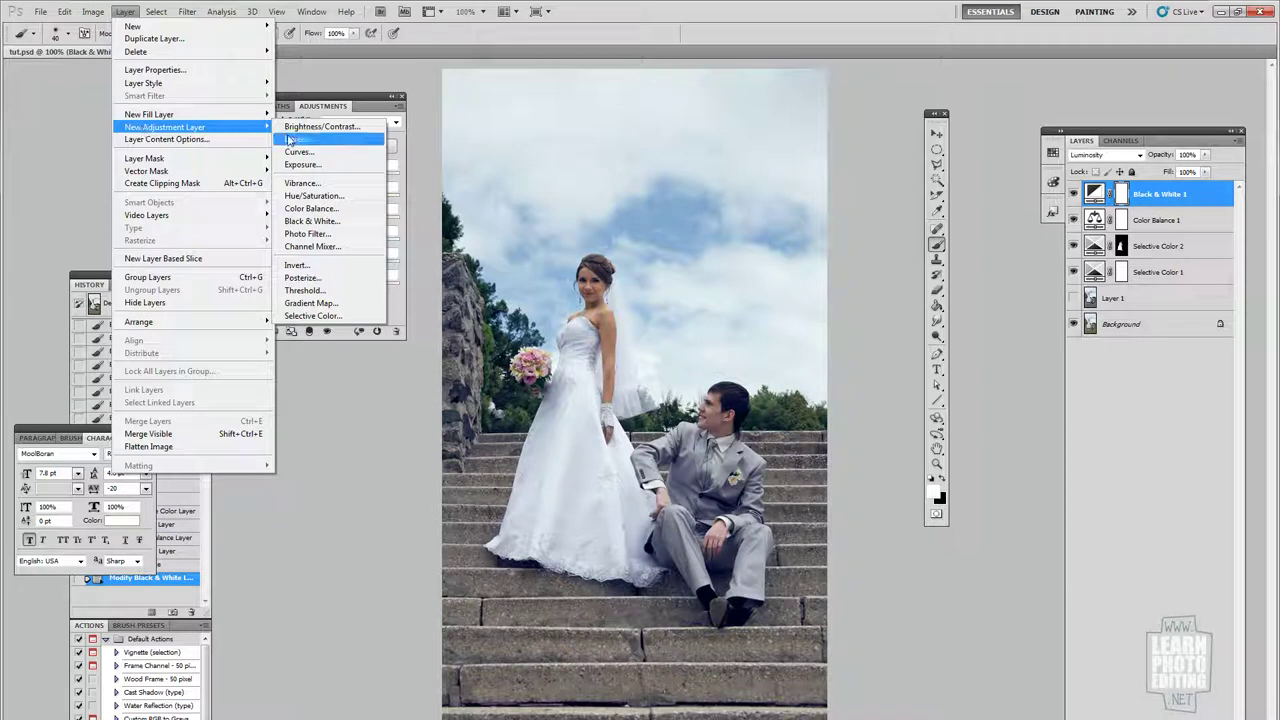
click(324, 152)
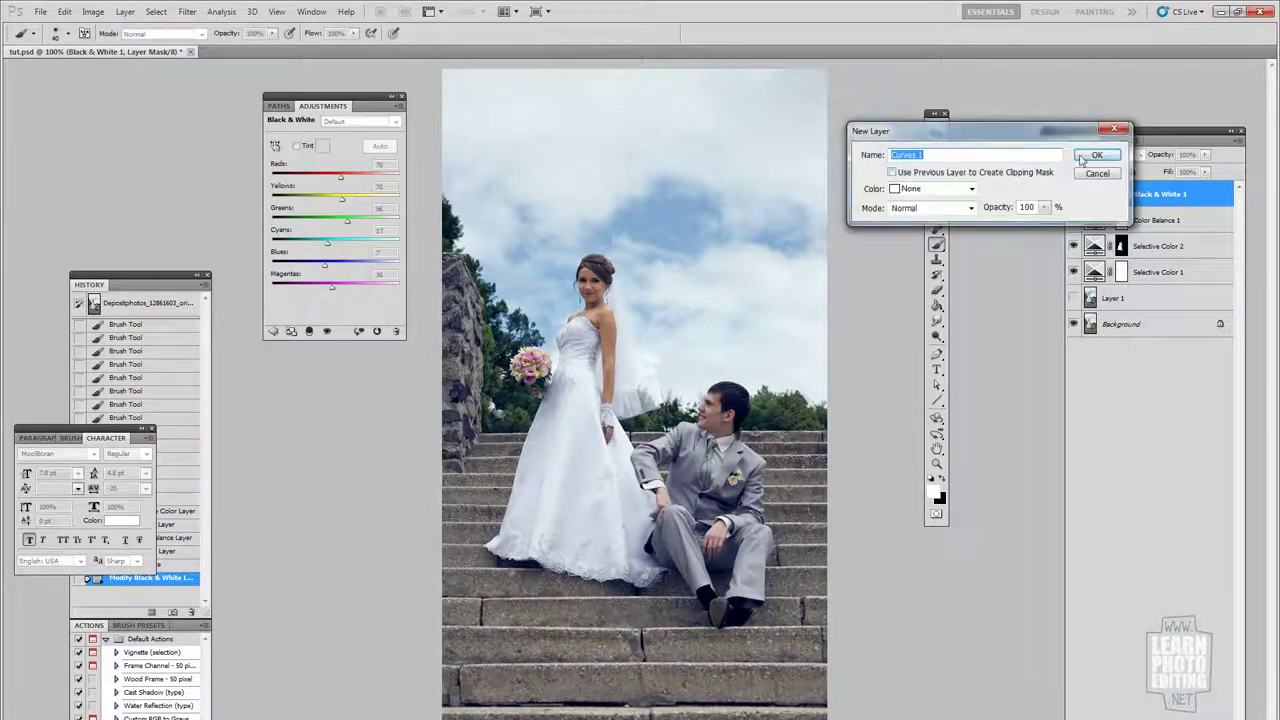
click(1084, 158)
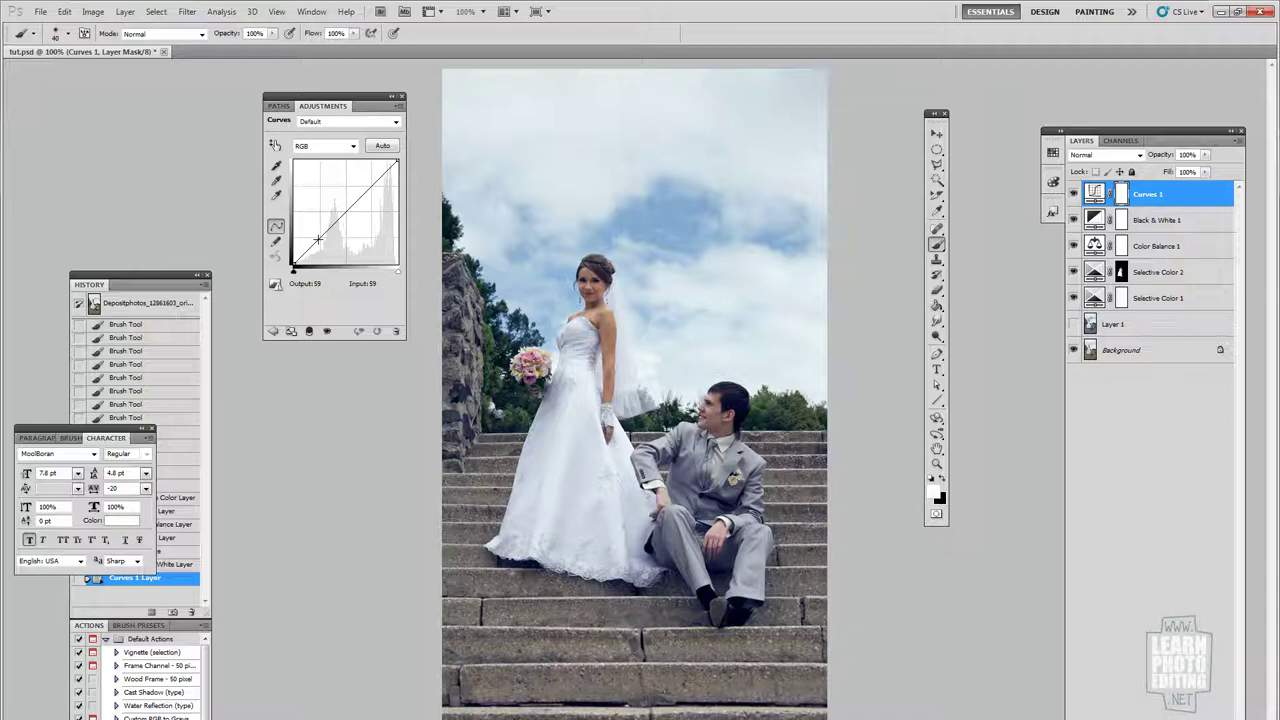
click(318, 238)
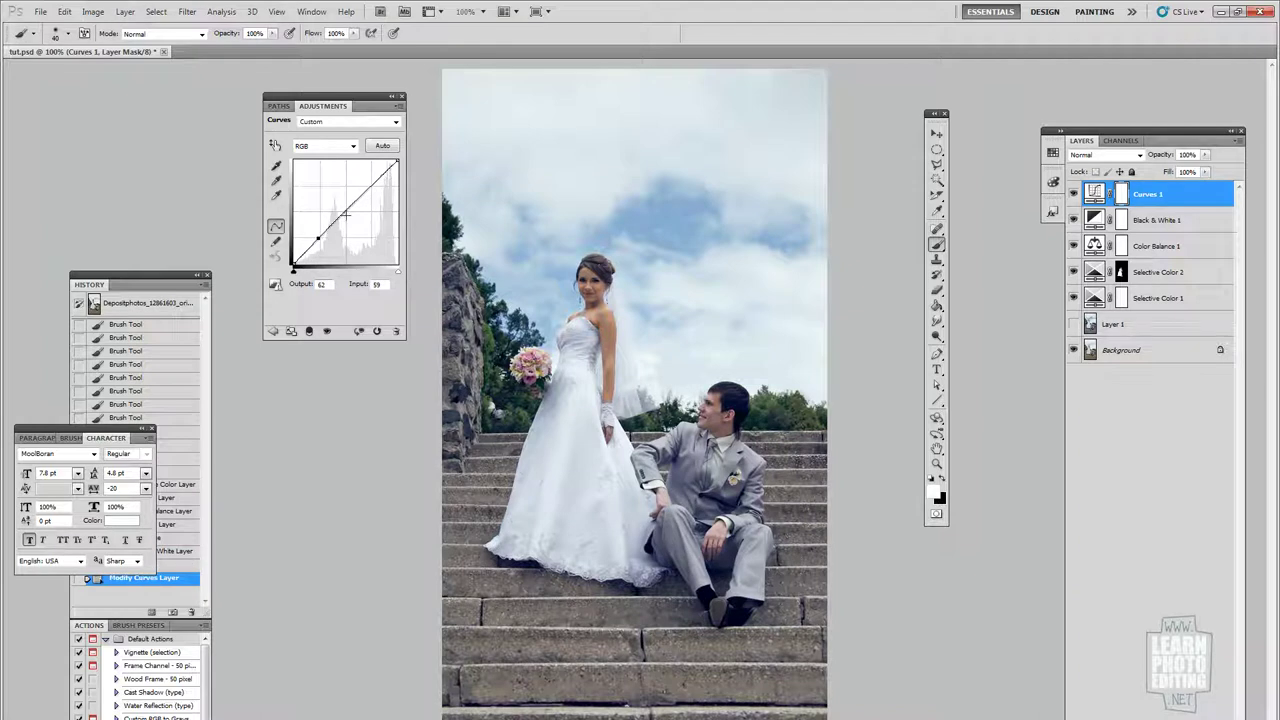
click(343, 211)
click(376, 181)
Try output 59 and input 63 on the curve's midtone point, and move it back to the middle of the curve
drag(343, 212, 346, 211)
click(322, 284)
text(59)
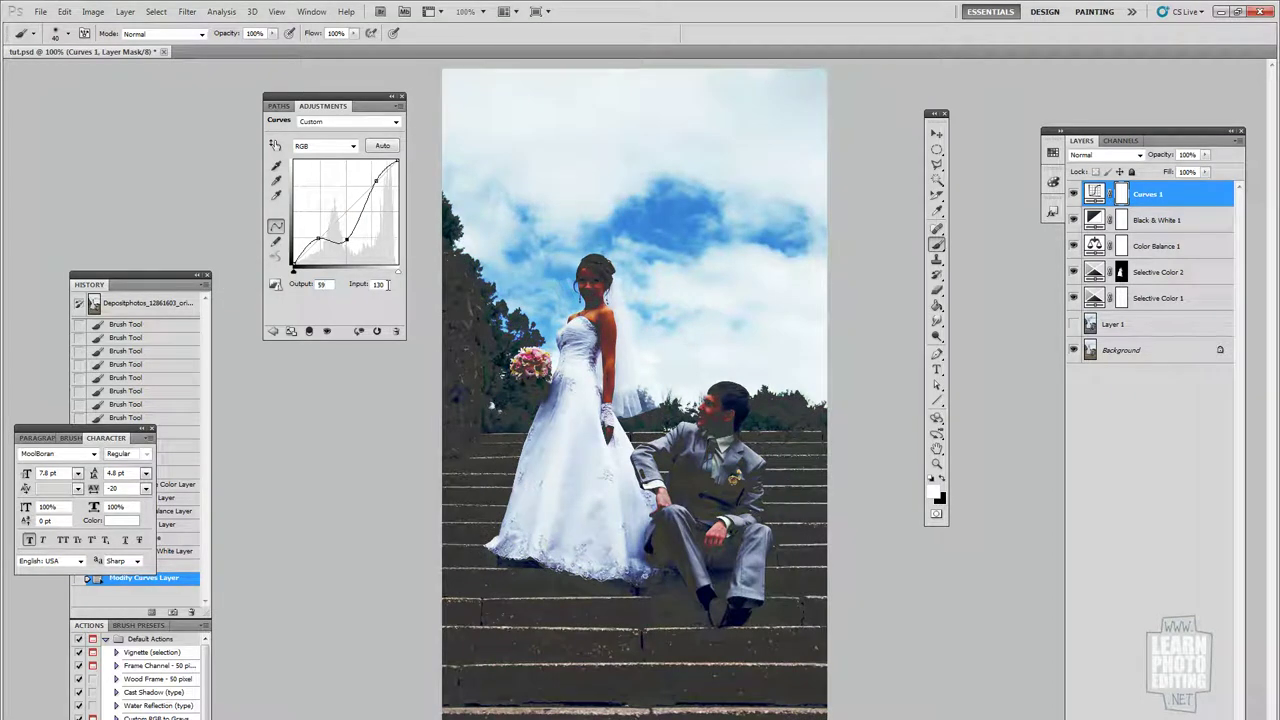
click(380, 284)
text(63)
key(Return)
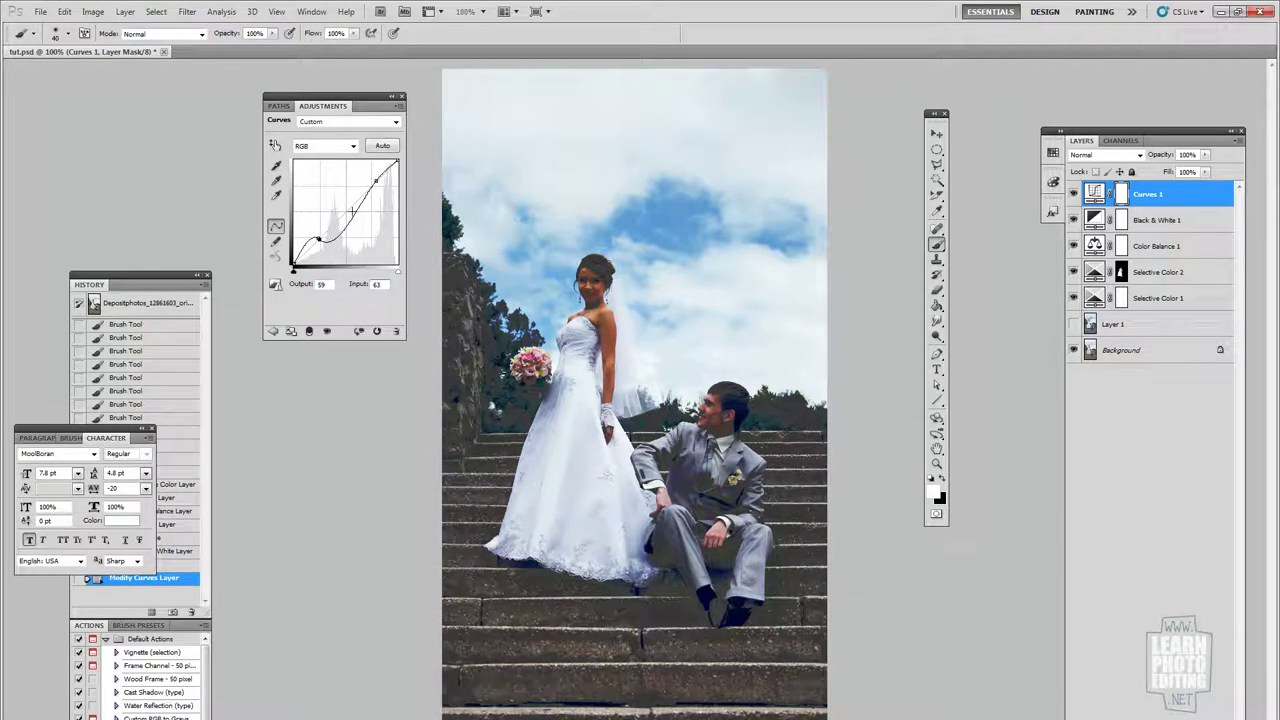
drag(319, 239, 345, 213)
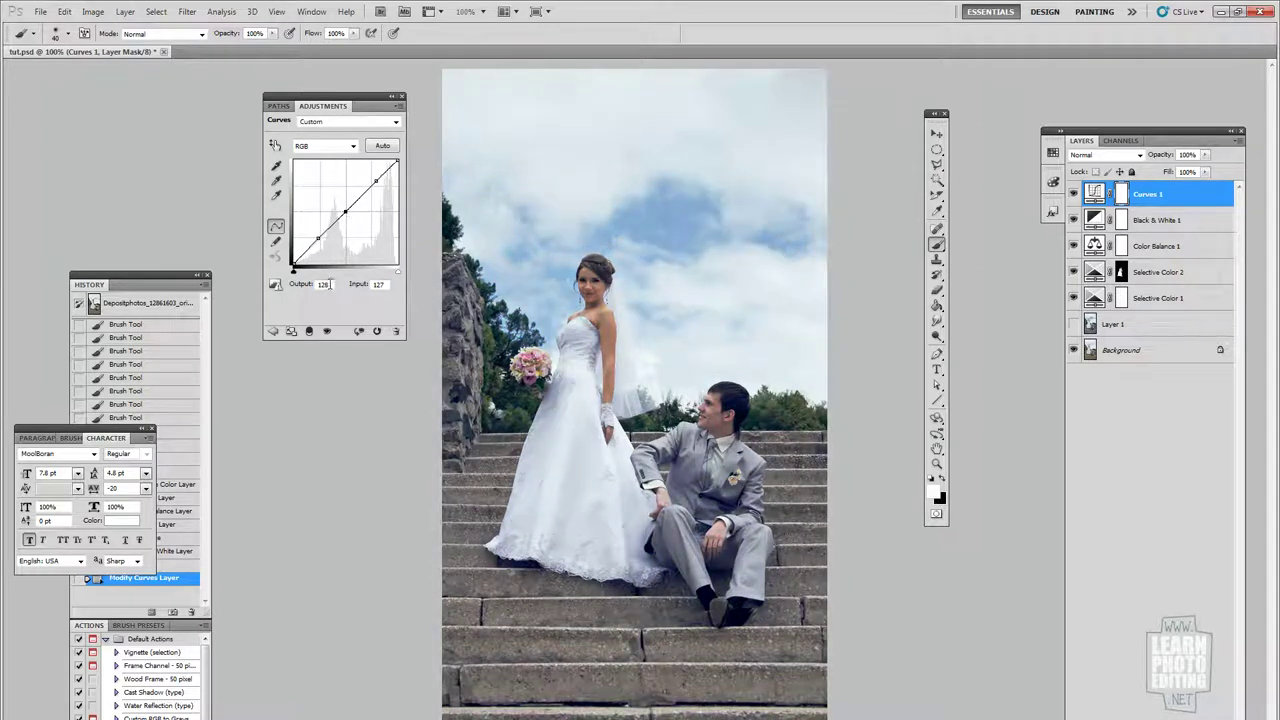
Set the curve's midtone point to output 133 and input 132, and its highlight point to output 214 and input 207
double_click(325, 284)
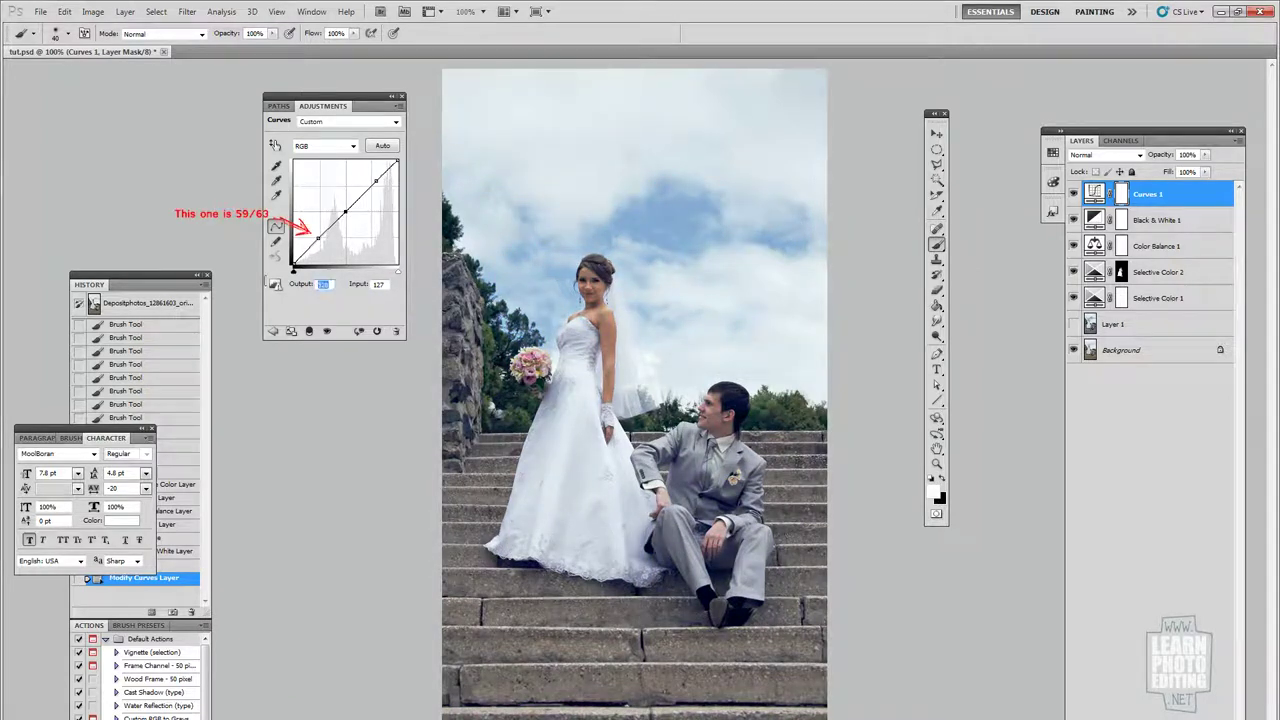
text(133)
key(Tab)
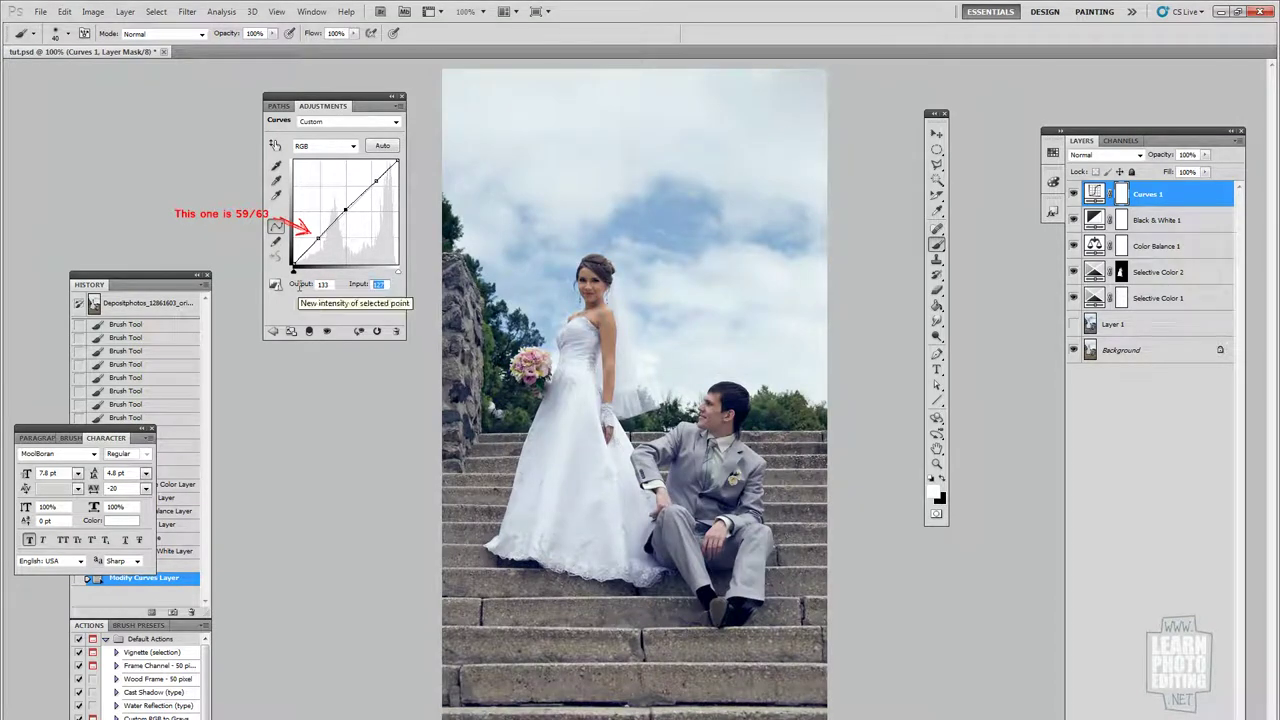
text(132)
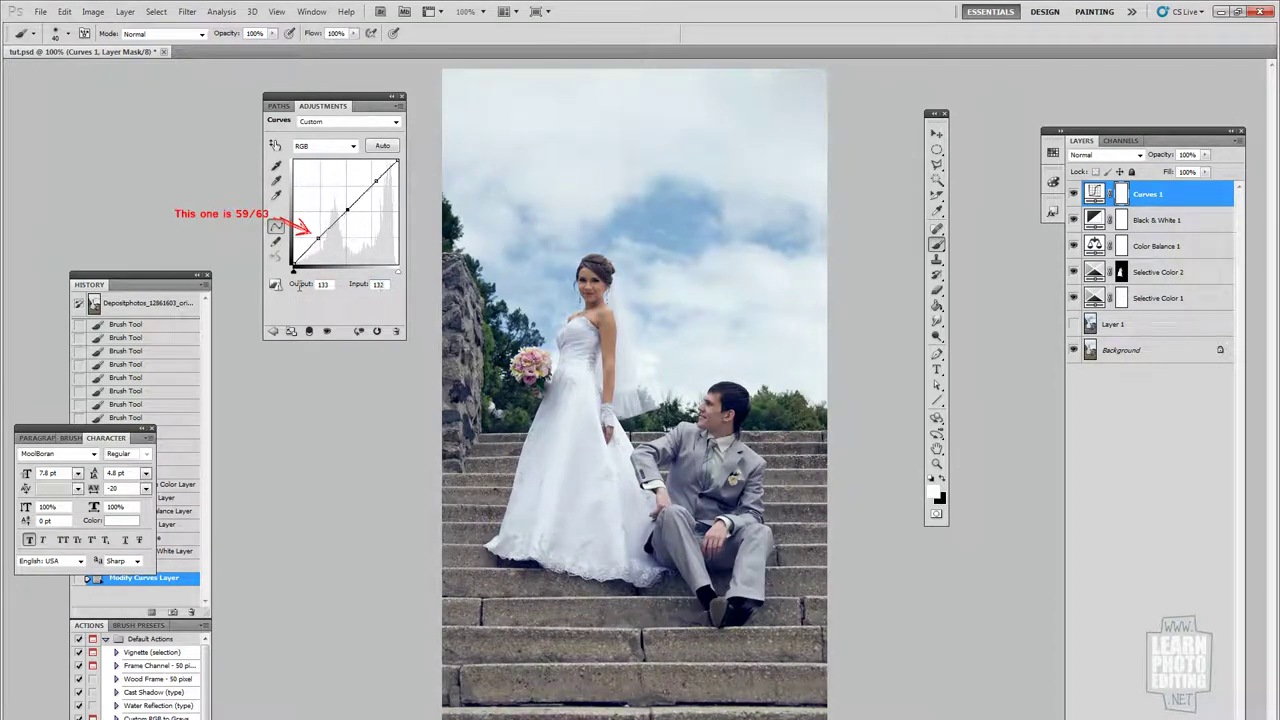
click(376, 181)
double_click(329, 285)
text(214)
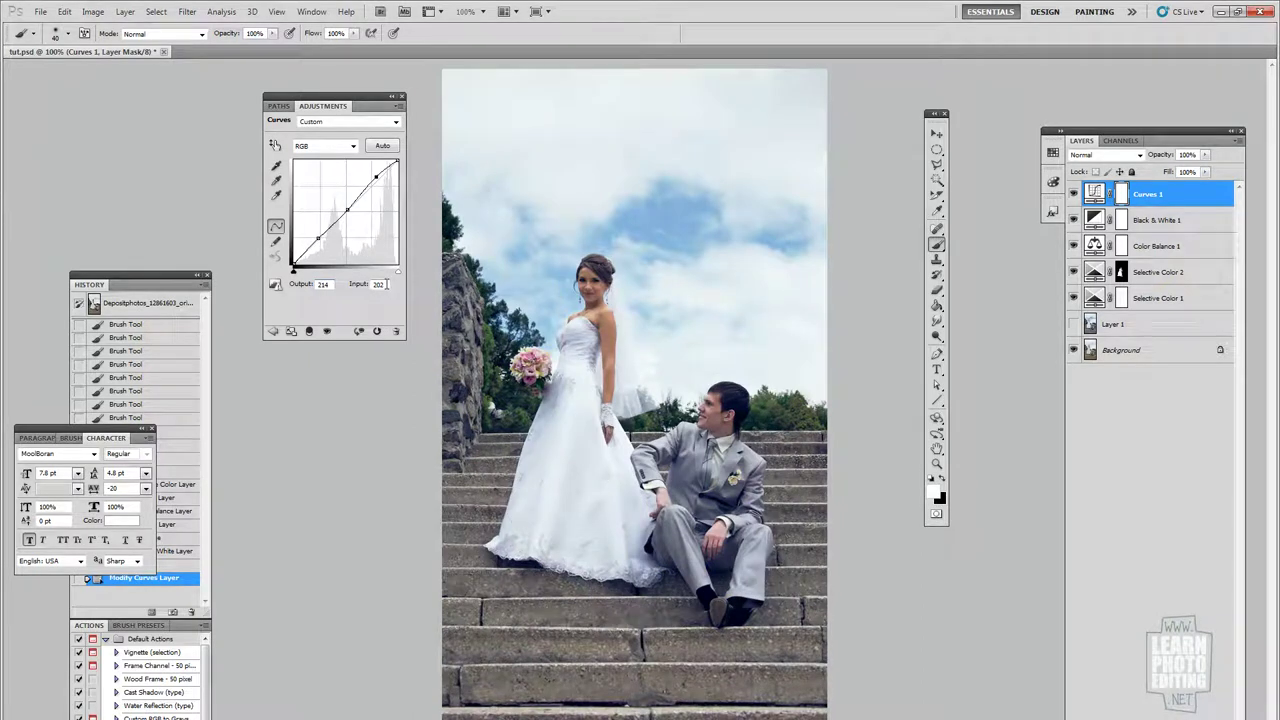
text(207)
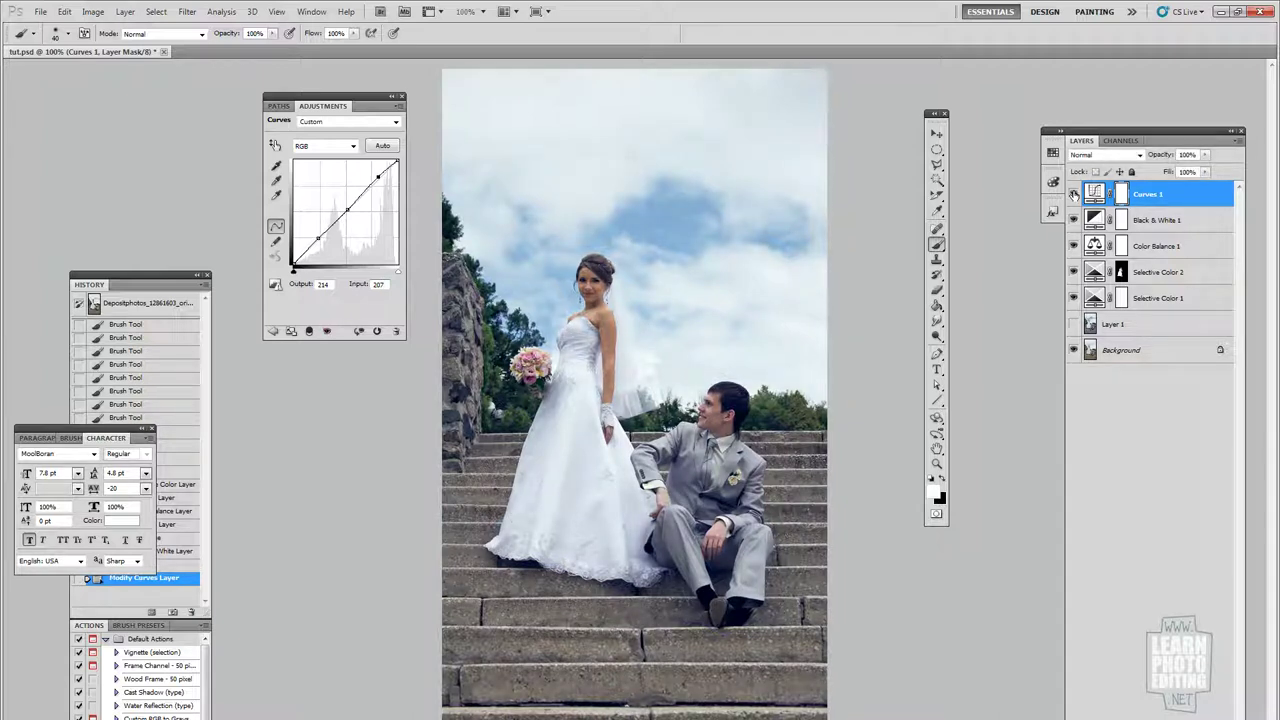
Toggle the Curves layer's visibility to judge its effect on the photo, leaving the layer shown
click(1073, 197)
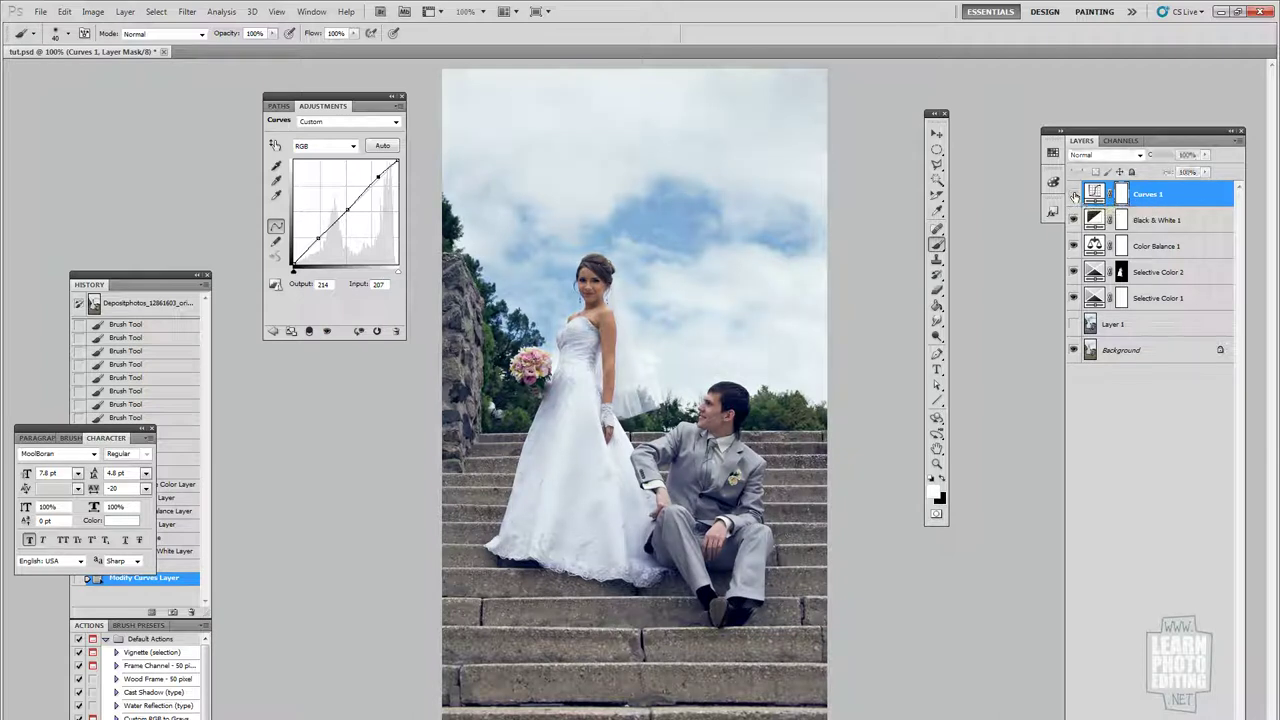
click(1074, 196)
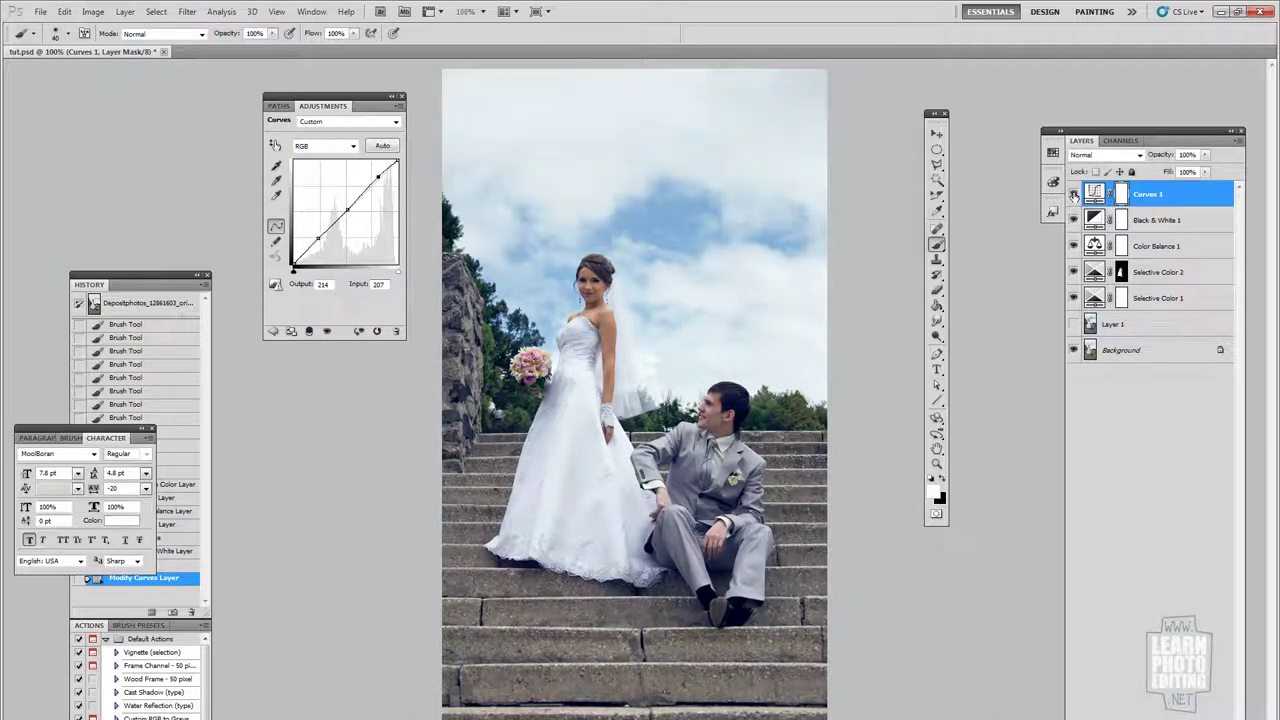
click(1074, 196)
click(1074, 196)
click(1074, 196)
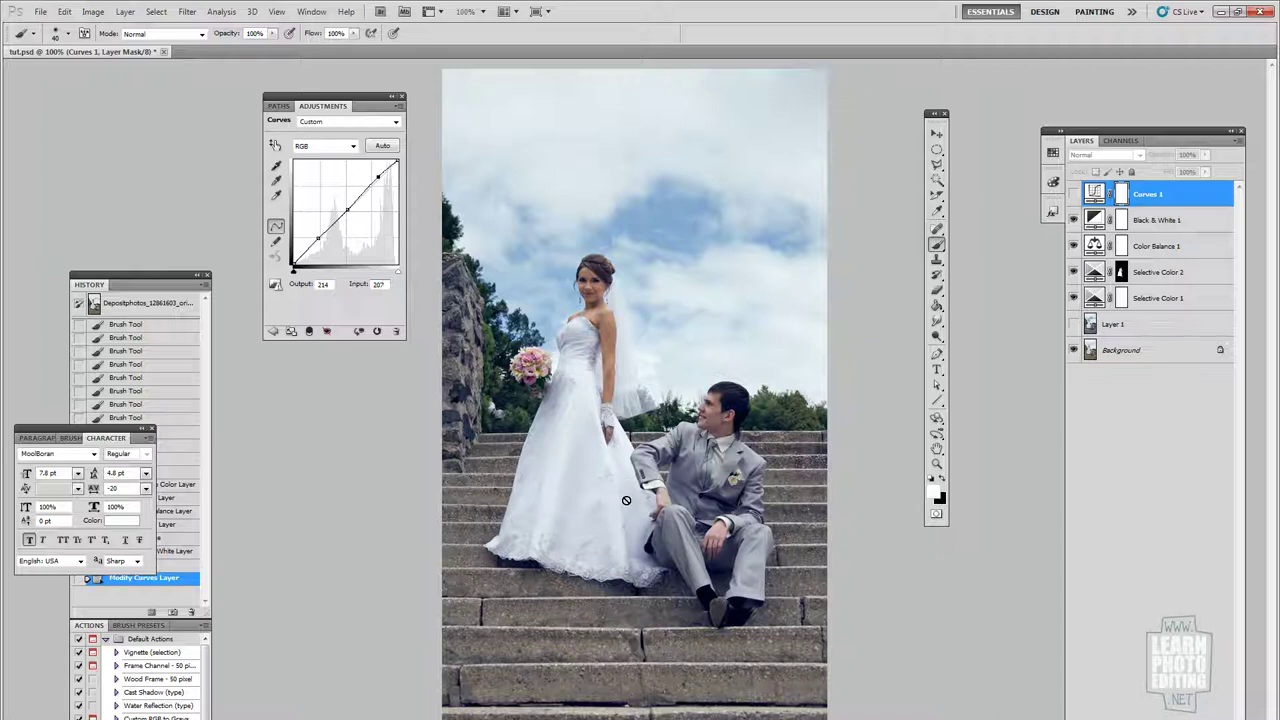
click(1074, 194)
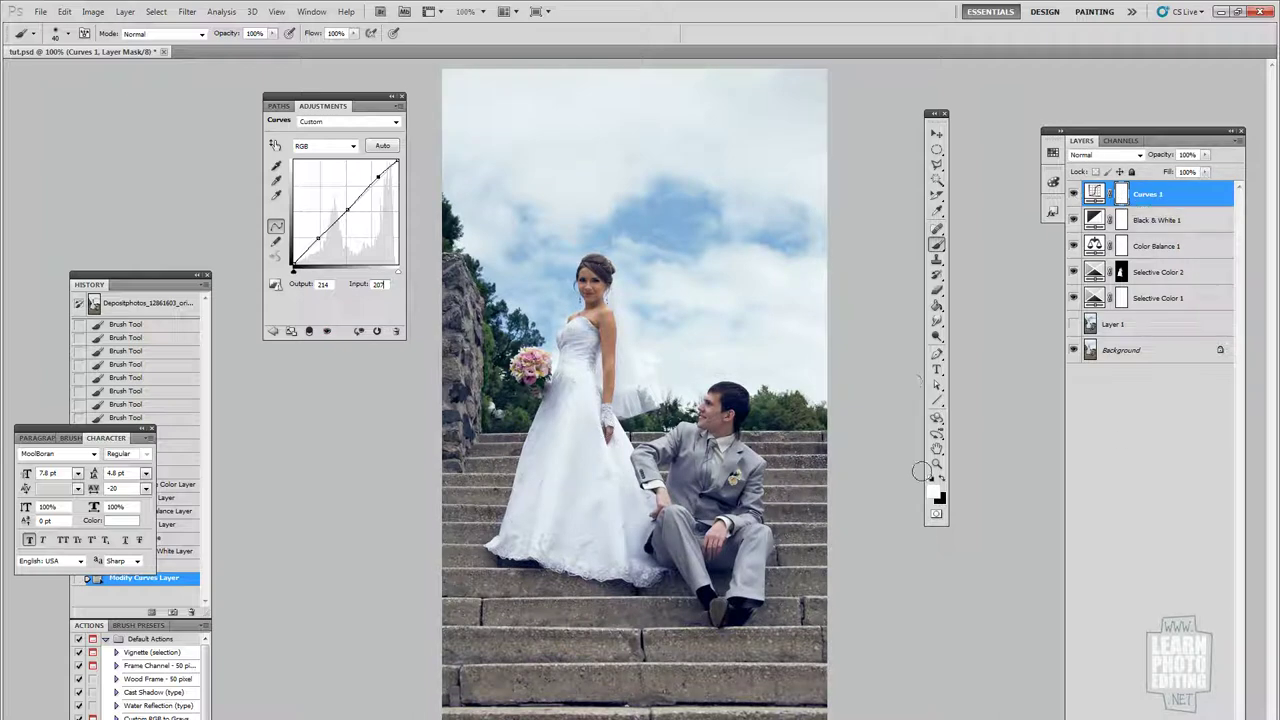
Paint black over the bride's dress on the Curves layer mask to remove the curve's effect there
key(x)
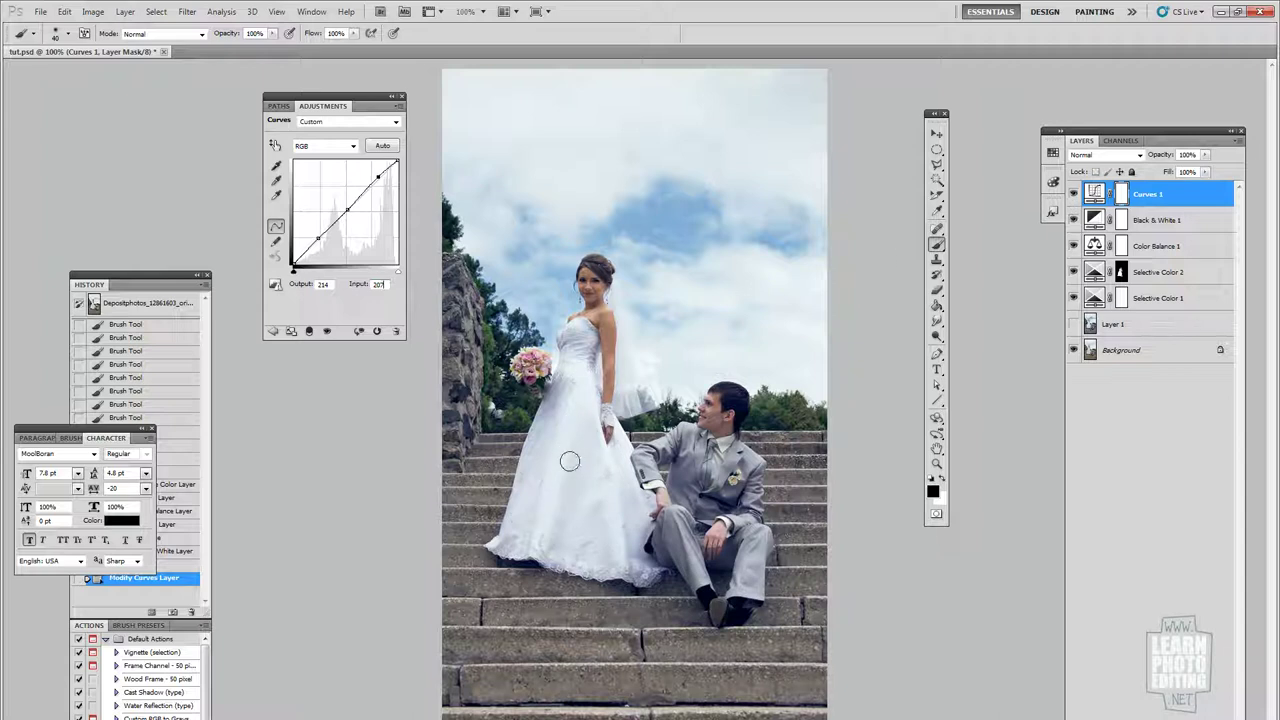
click(1073, 194)
click(1073, 194)
click(554, 436)
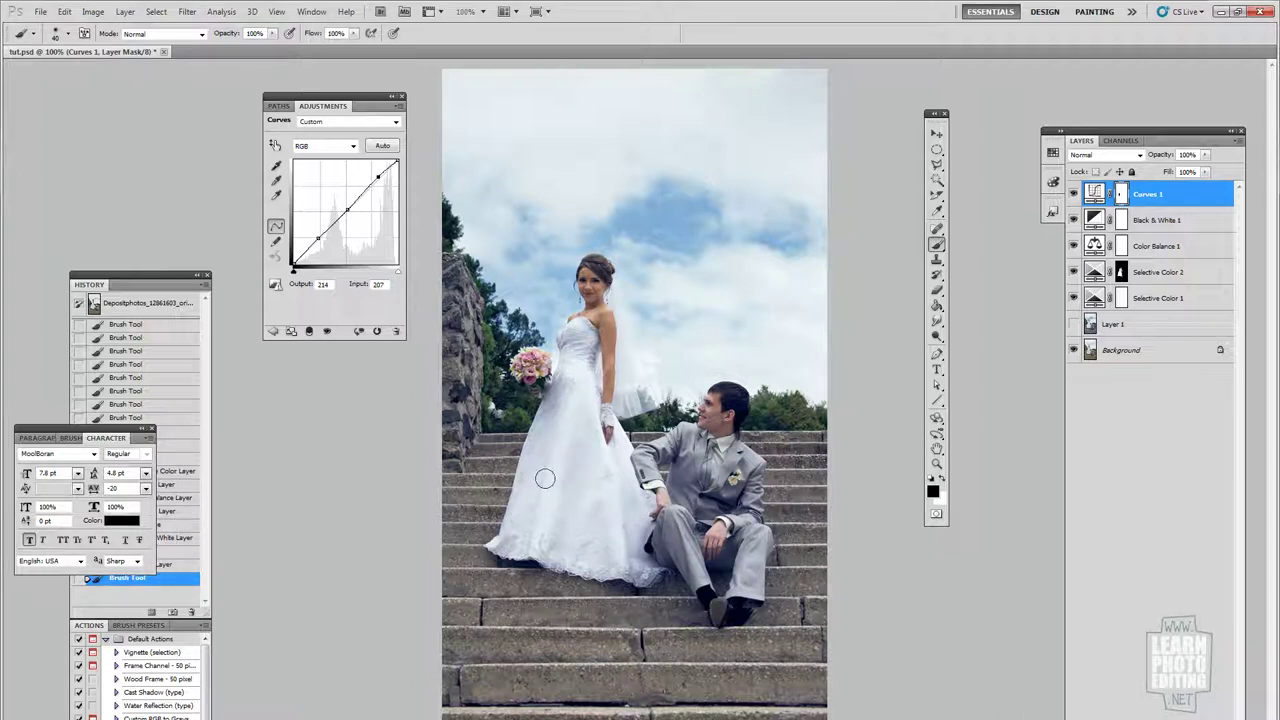
click(589, 455)
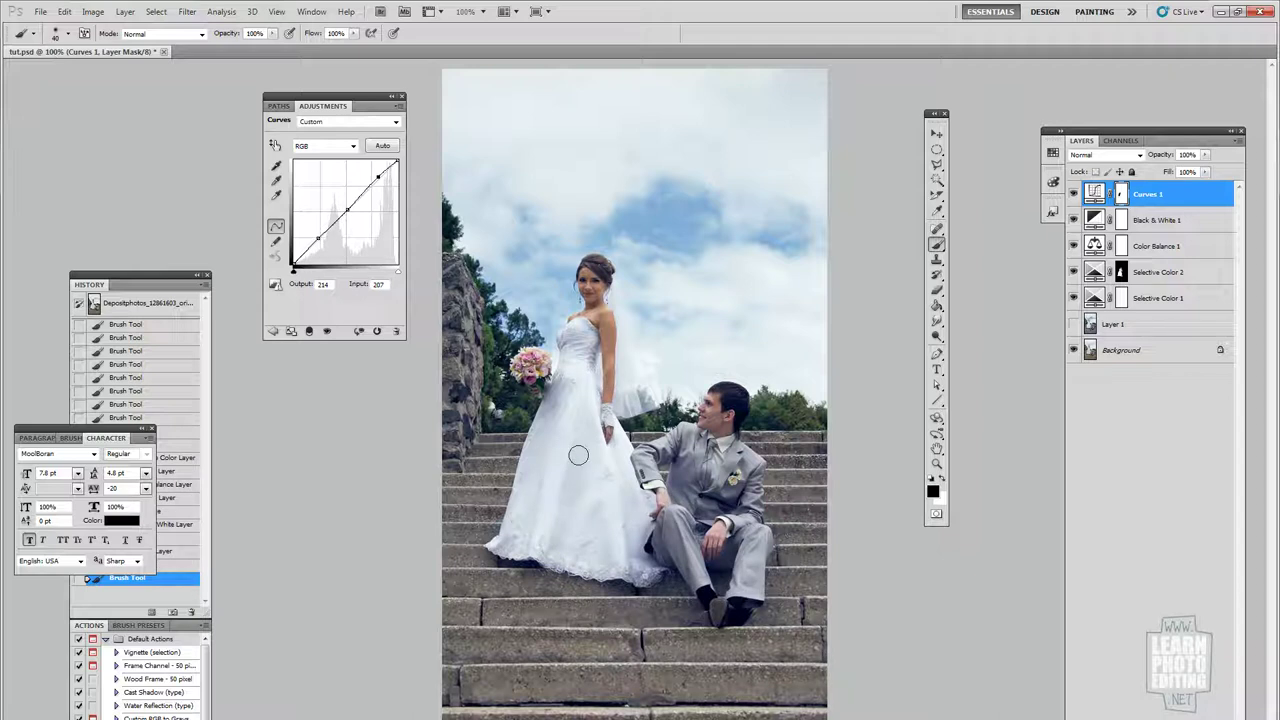
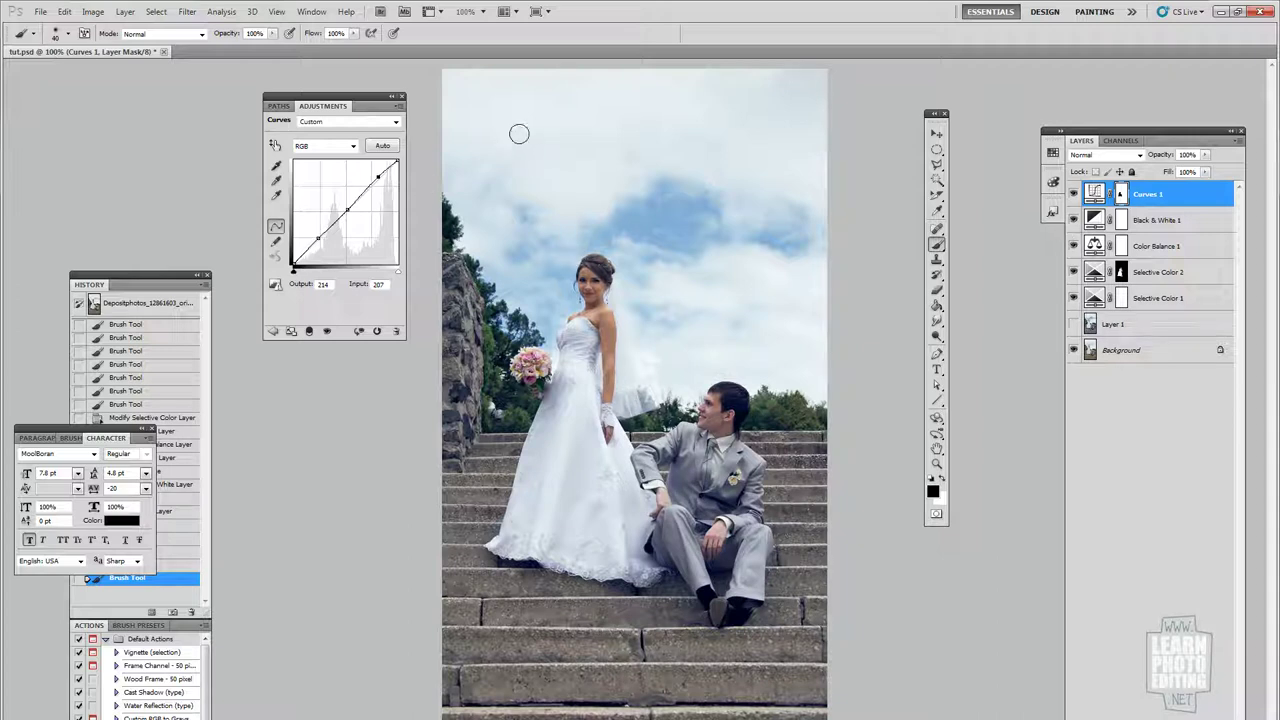
Add a Hue/Saturation adjustment layer above the Curves layer with the default settings
click(124, 11)
mouse_move(180, 132)
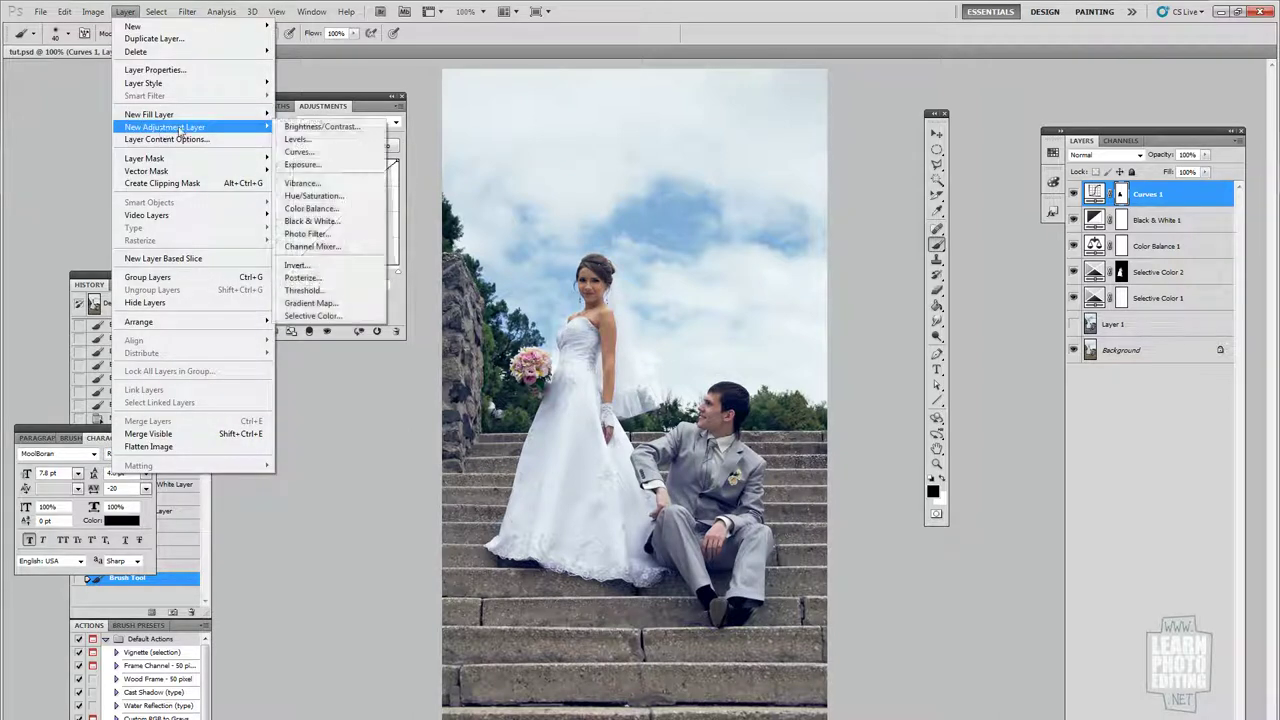
click(349, 196)
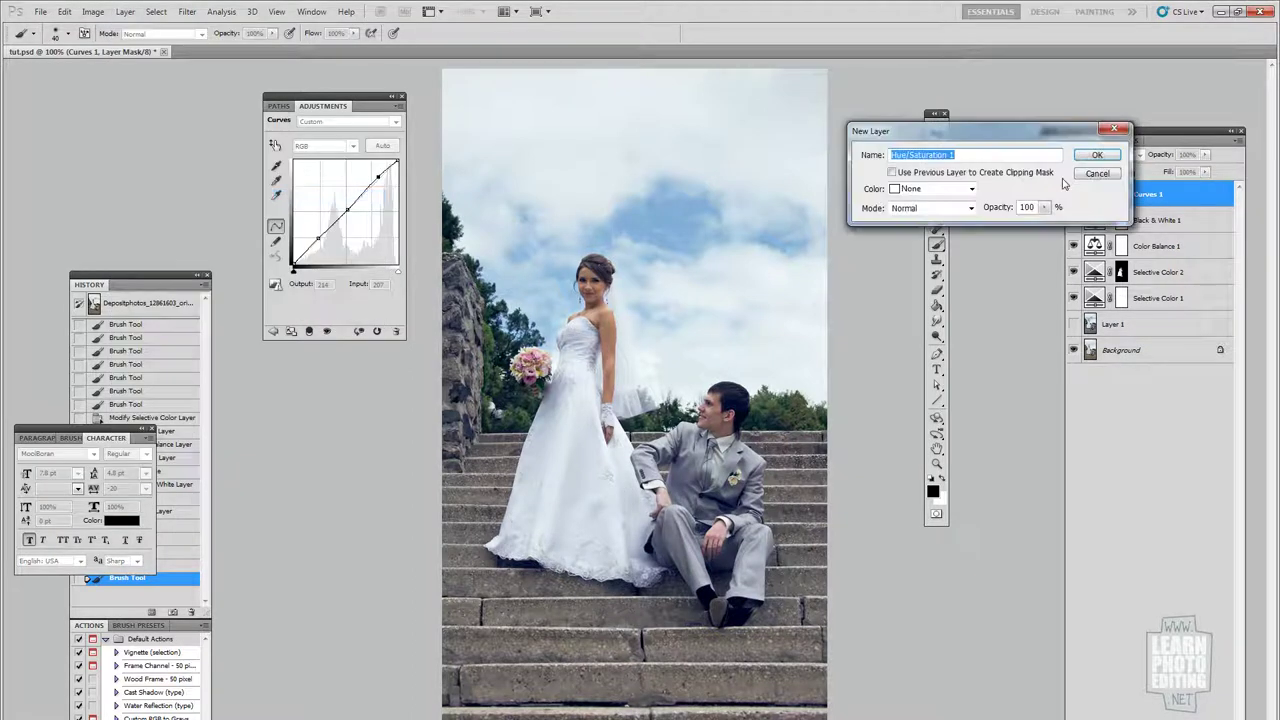
click(1108, 158)
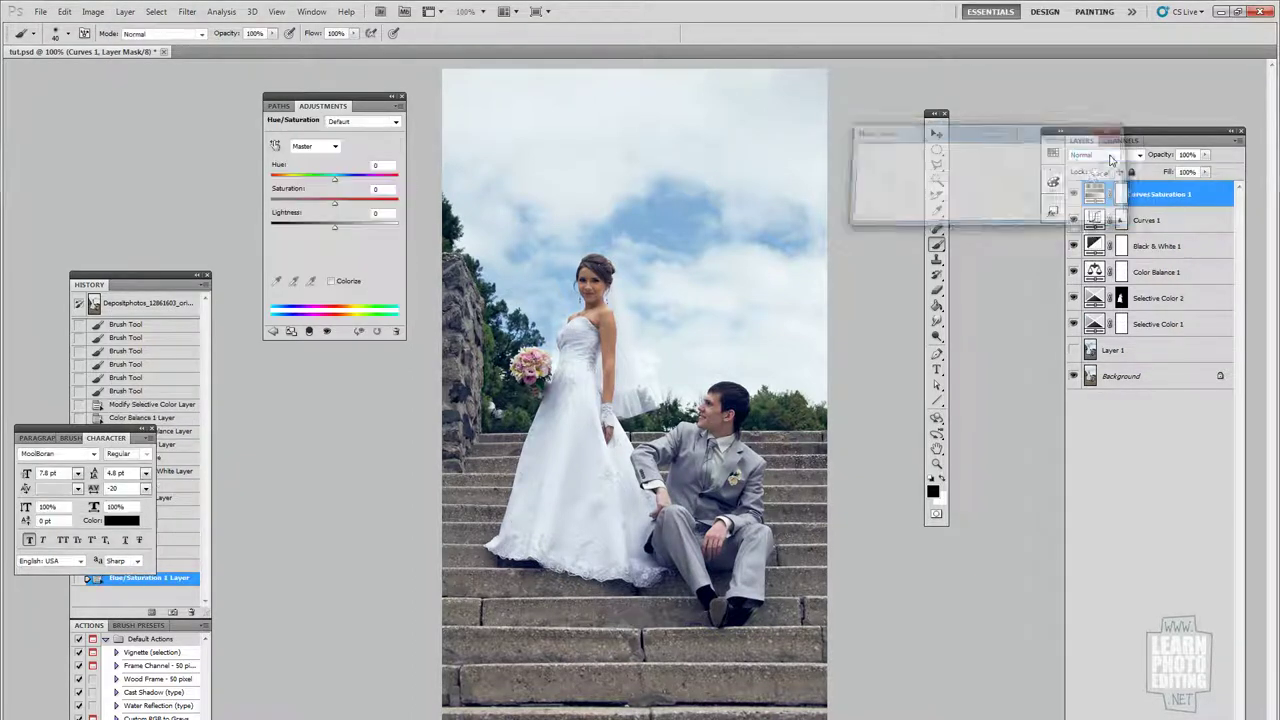
Set the Blues of the Hue/Saturation layer to saturation 20 and lightness -30
click(335, 146)
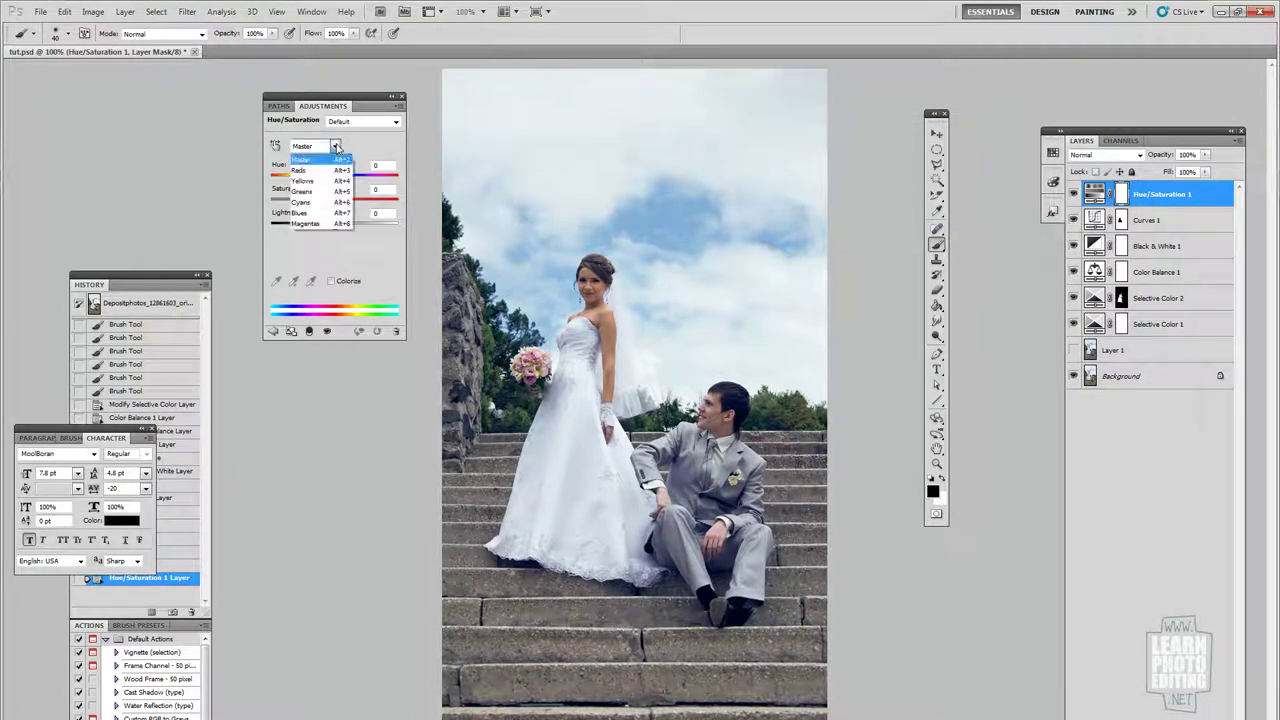
click(304, 216)
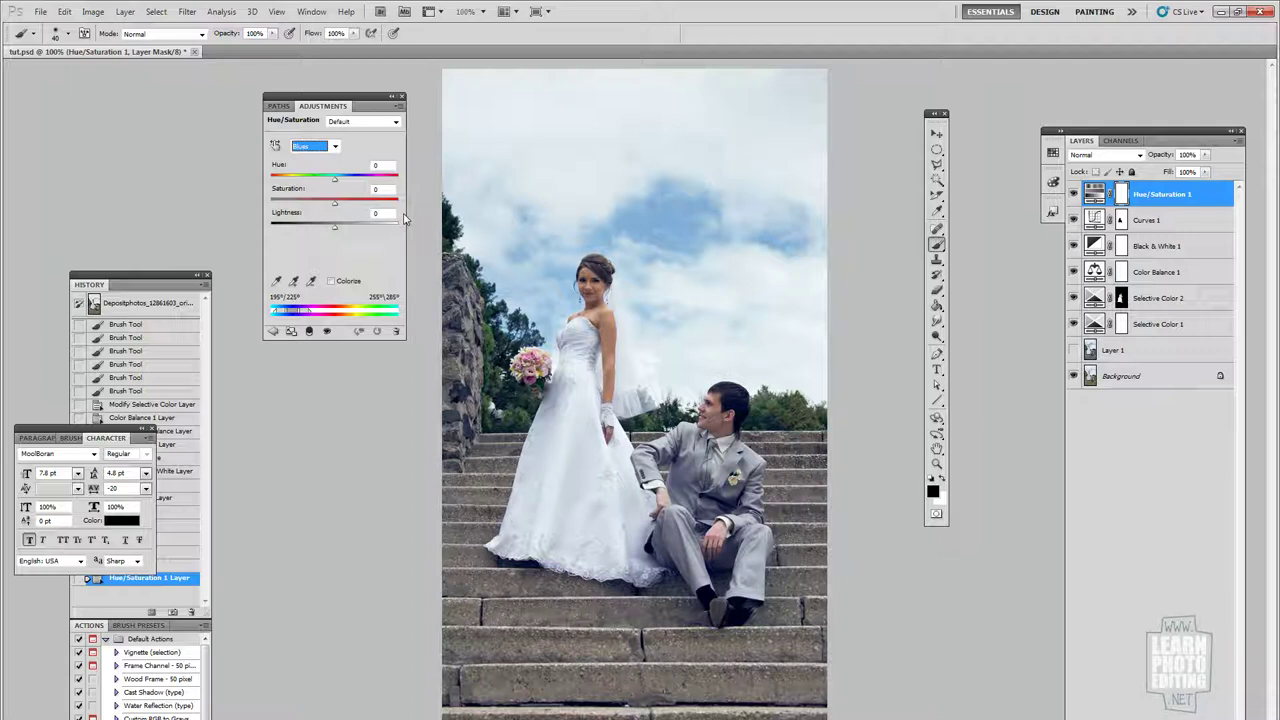
click(389, 189)
drag(316, 196, 336, 196)
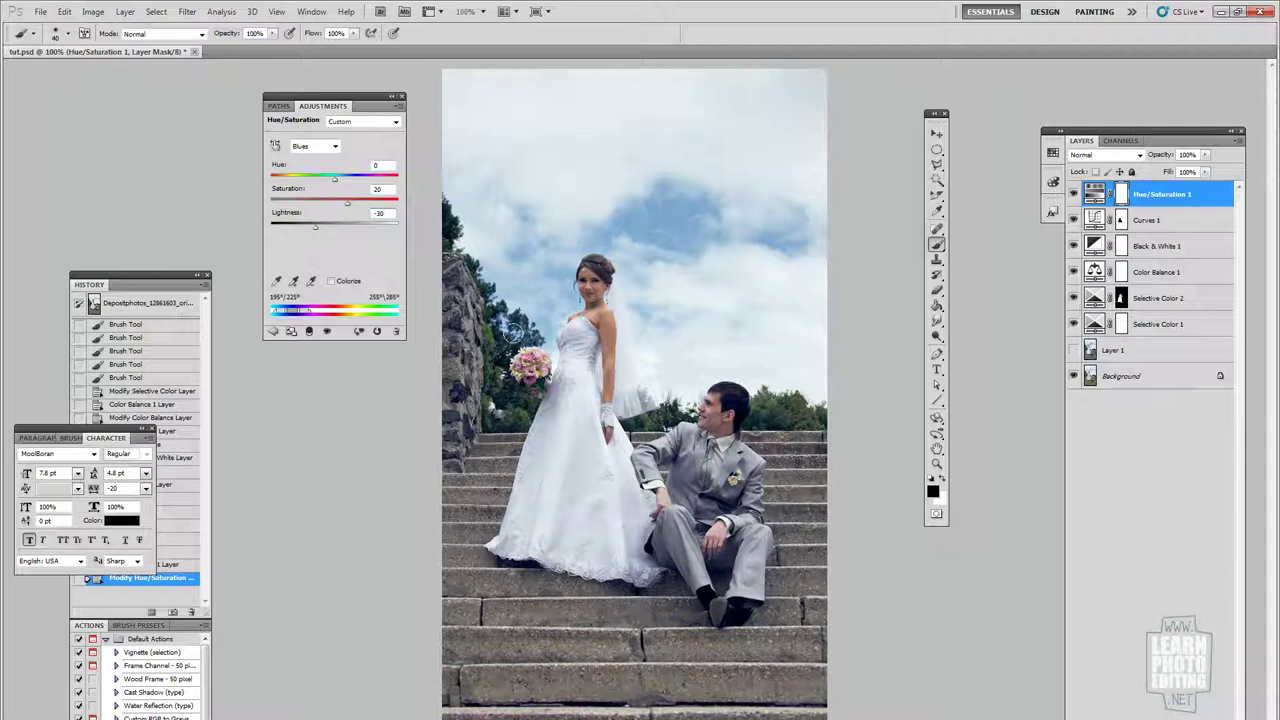
key(Return)
Target the Hue/Saturation layer mask and paint a black stroke over the skirt of the bride's dress
click(1122, 198)
click(1095, 194)
click(1121, 194)
drag(606, 465, 600, 491)
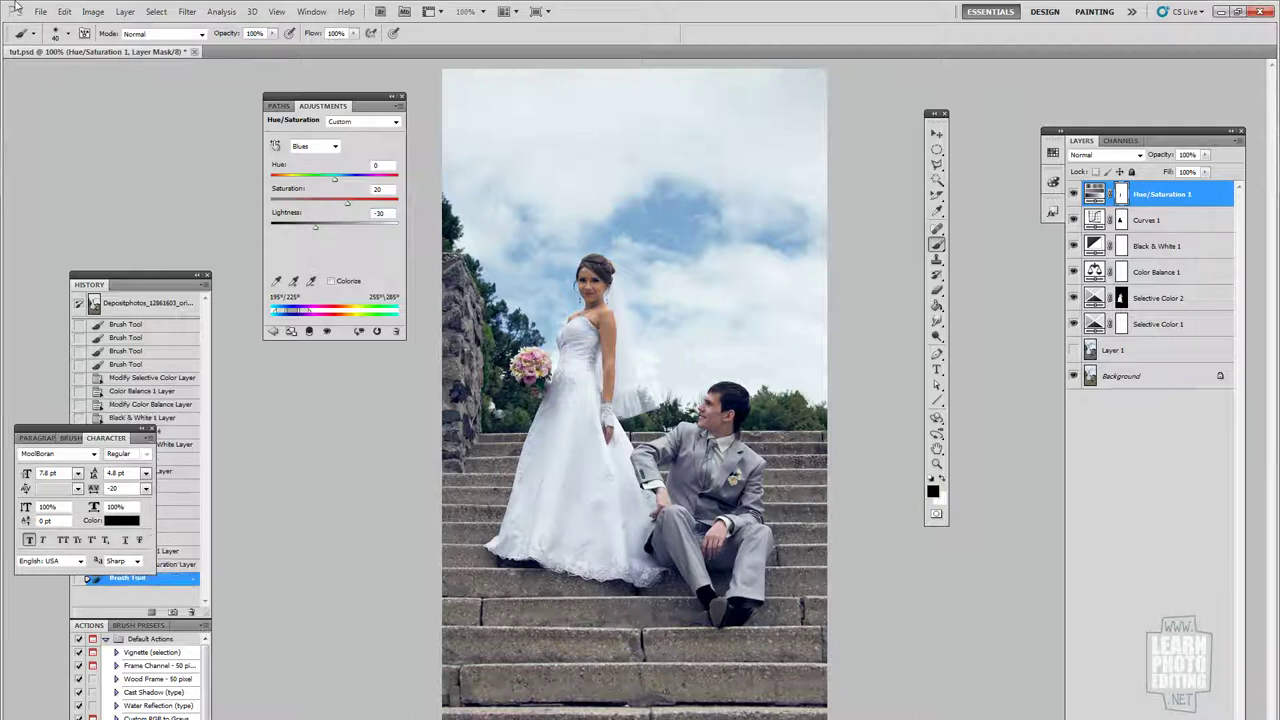
Paint black with a 100 px brush over the couple and stairs on the Hue/Saturation mask, keeping the blue adjustment on the sky
click(69, 34)
double_click(125, 57)
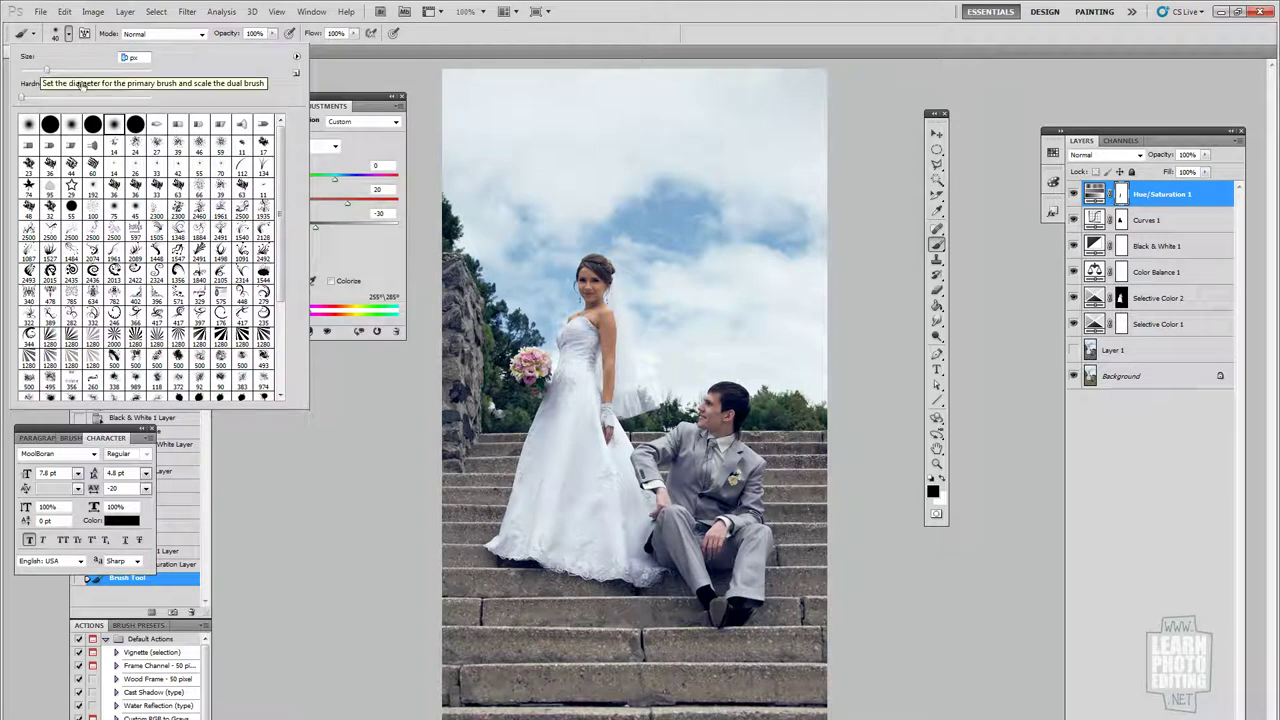
text(100)
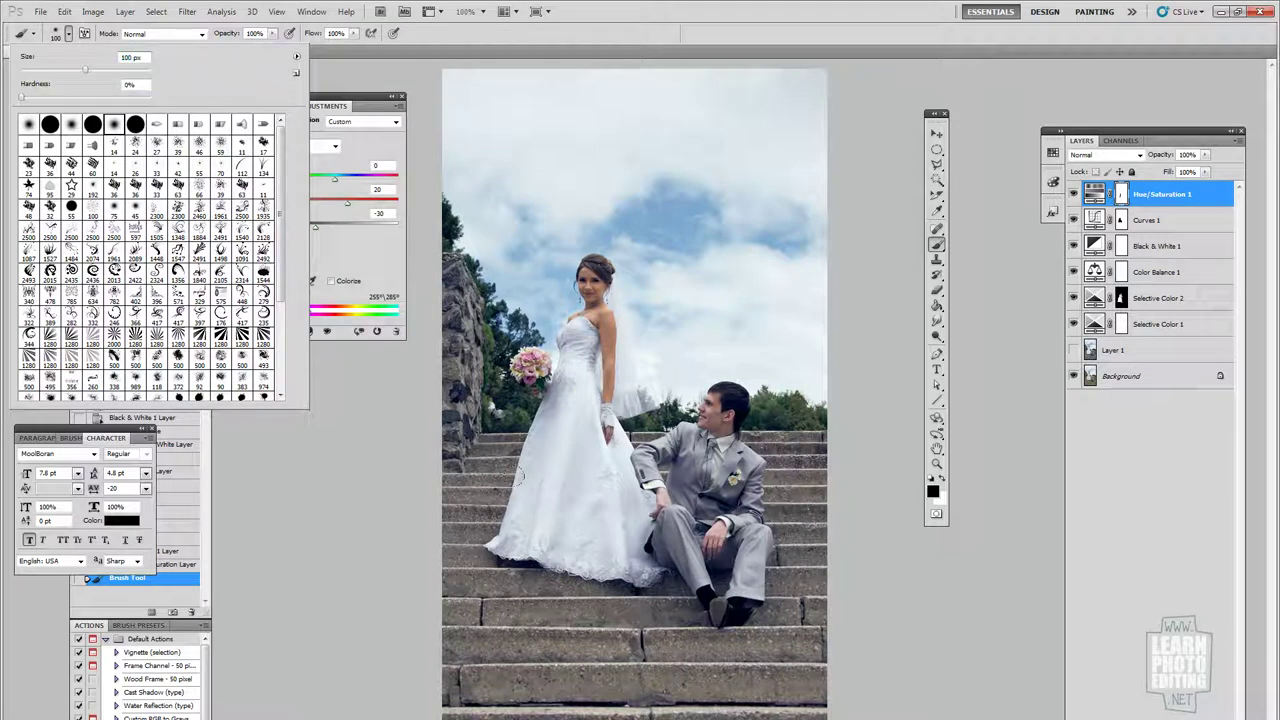
key(Return)
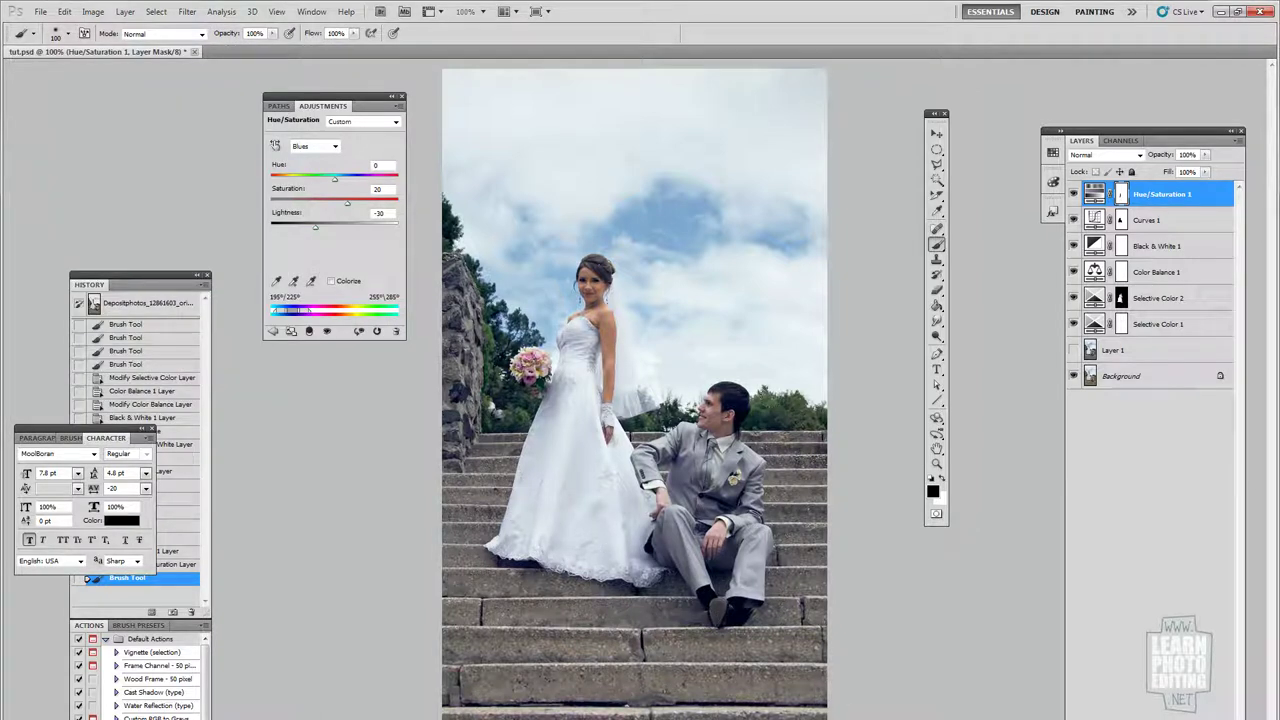
drag(590, 363, 606, 352)
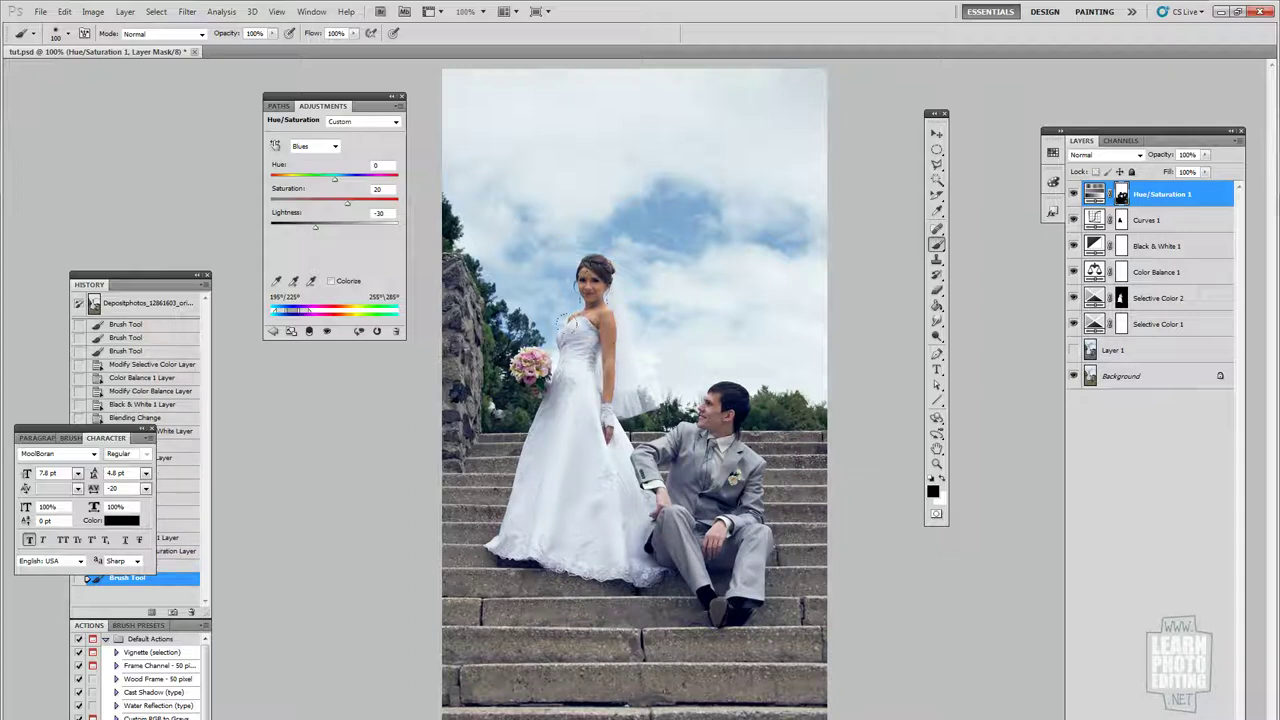
click(549, 358)
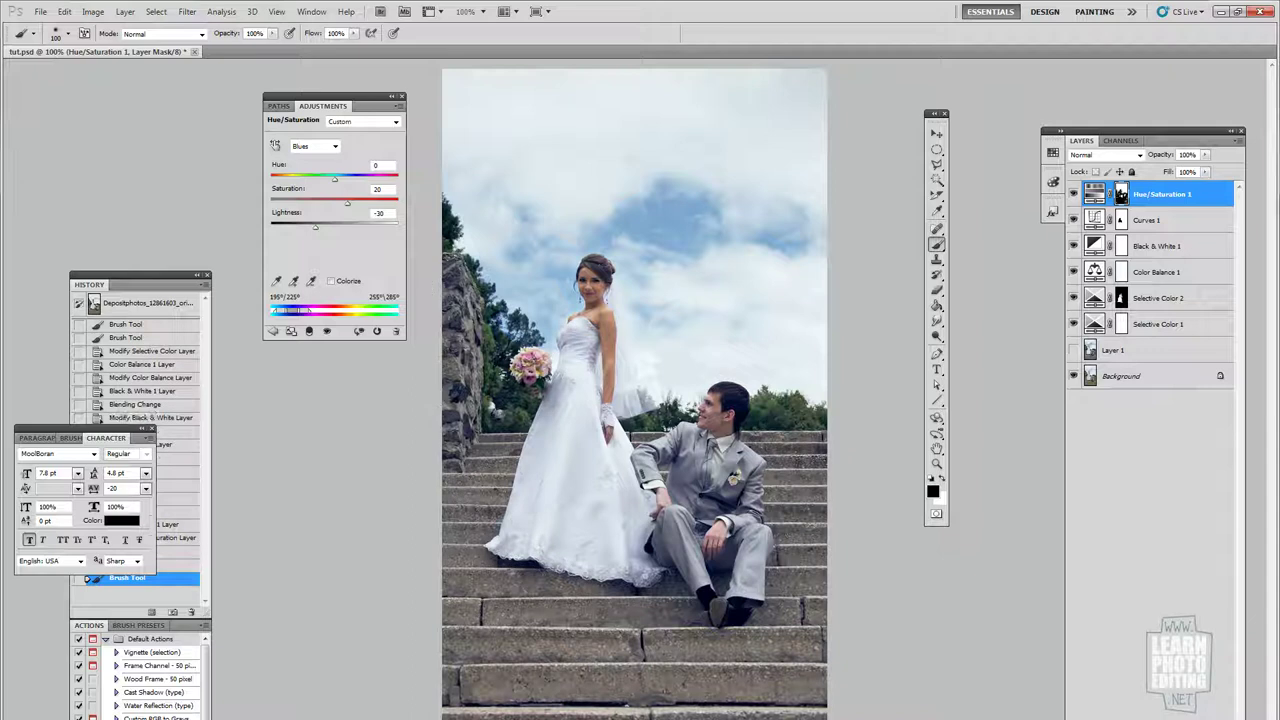
click(538, 541)
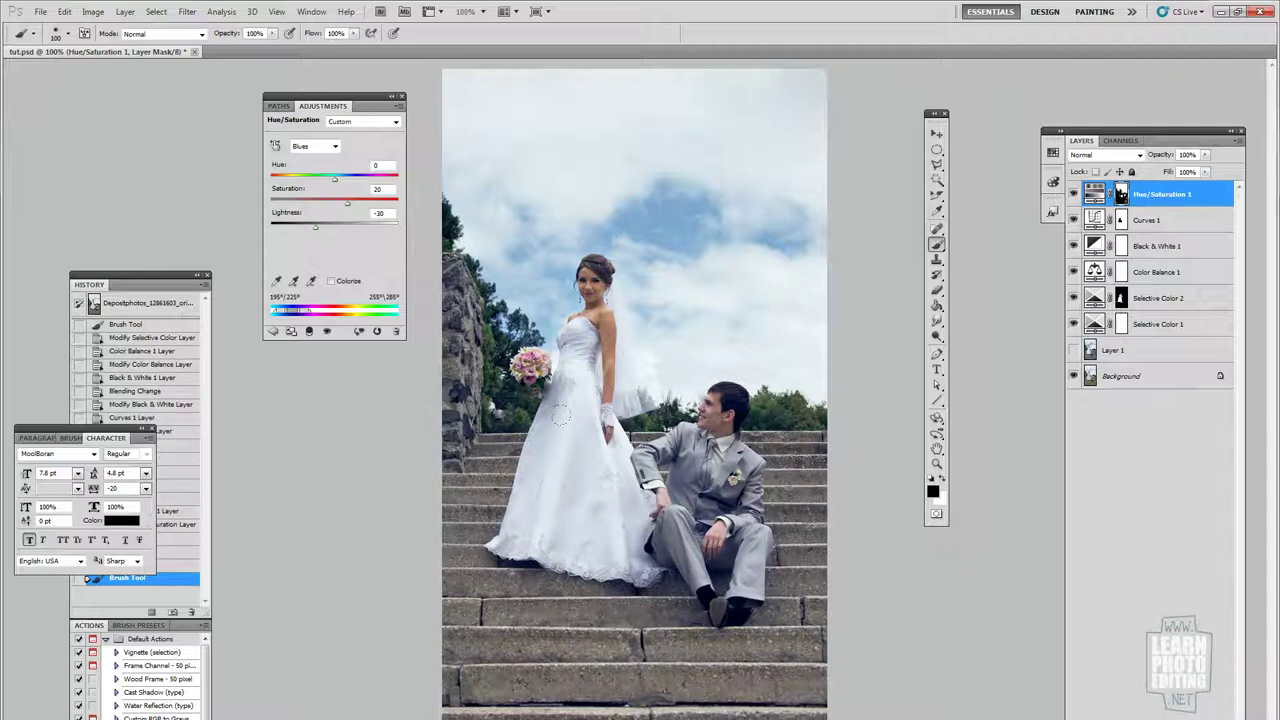
click(592, 495)
click(604, 534)
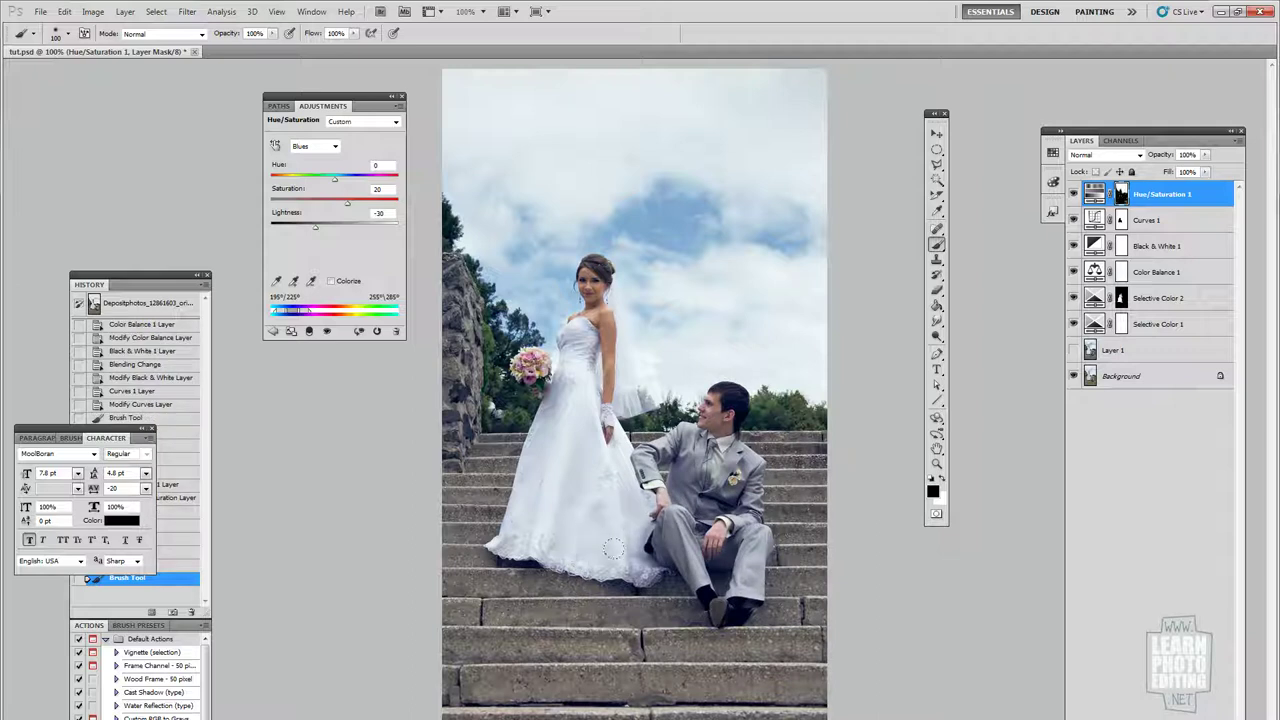
click(687, 605)
click(534, 512)
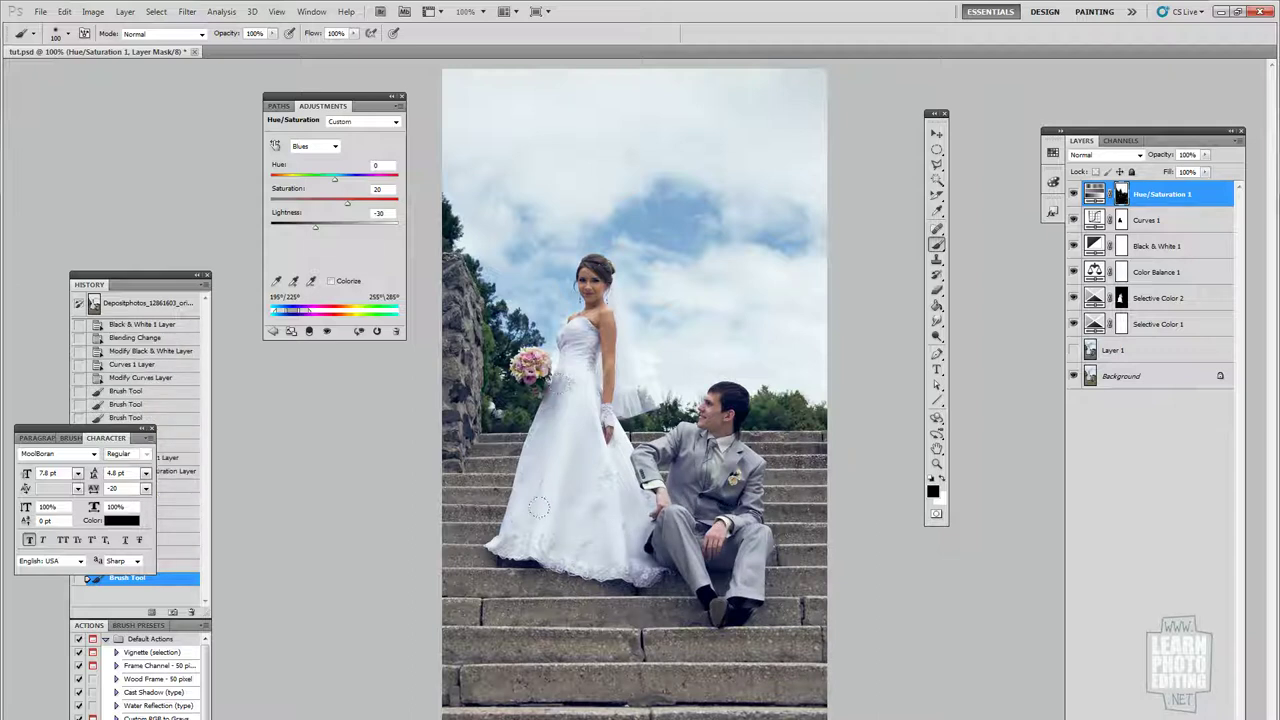
click(845, 458)
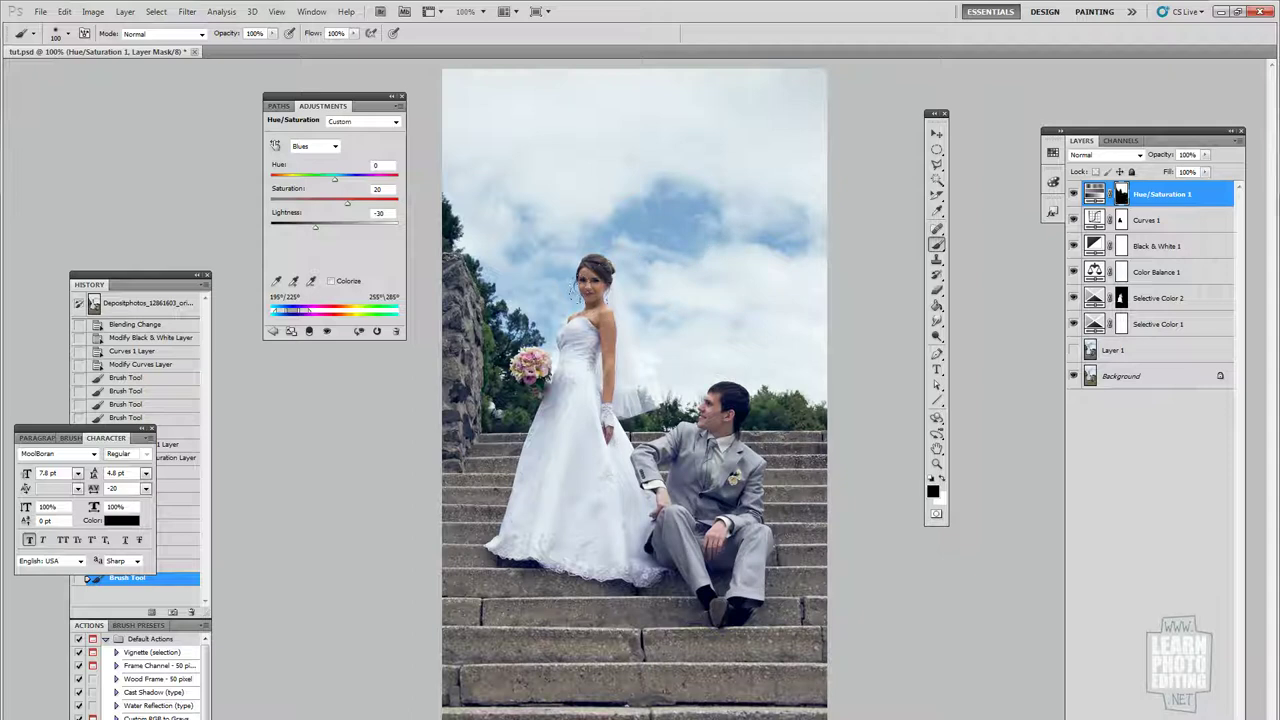
Add a second Curves adjustment layer above Hue/Saturation and fill its mask with black
click(936, 133)
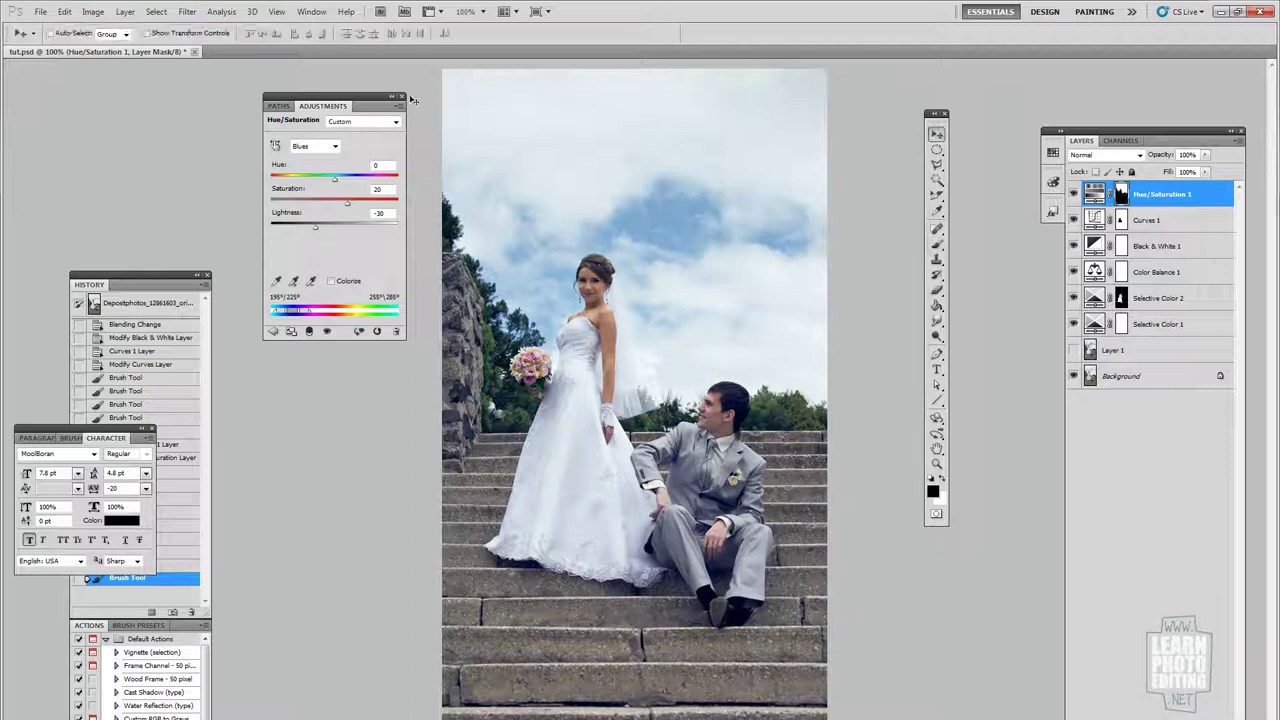
click(125, 13)
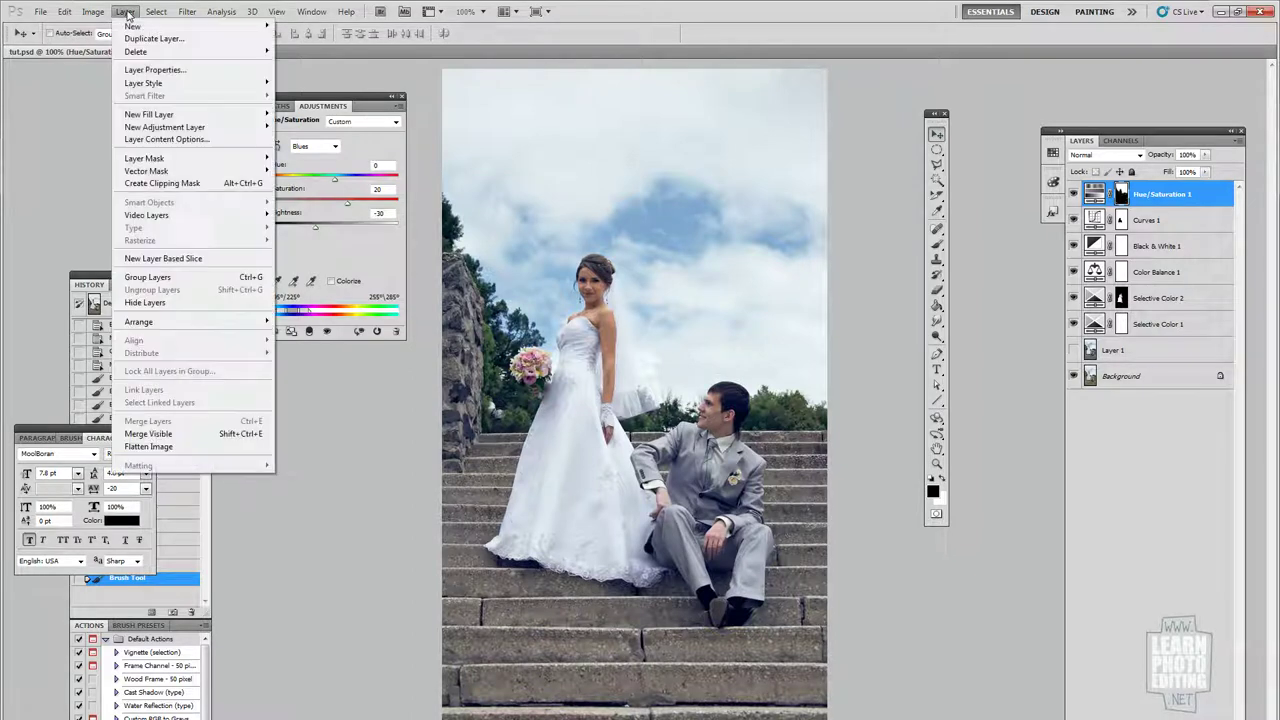
mouse_move(150, 126)
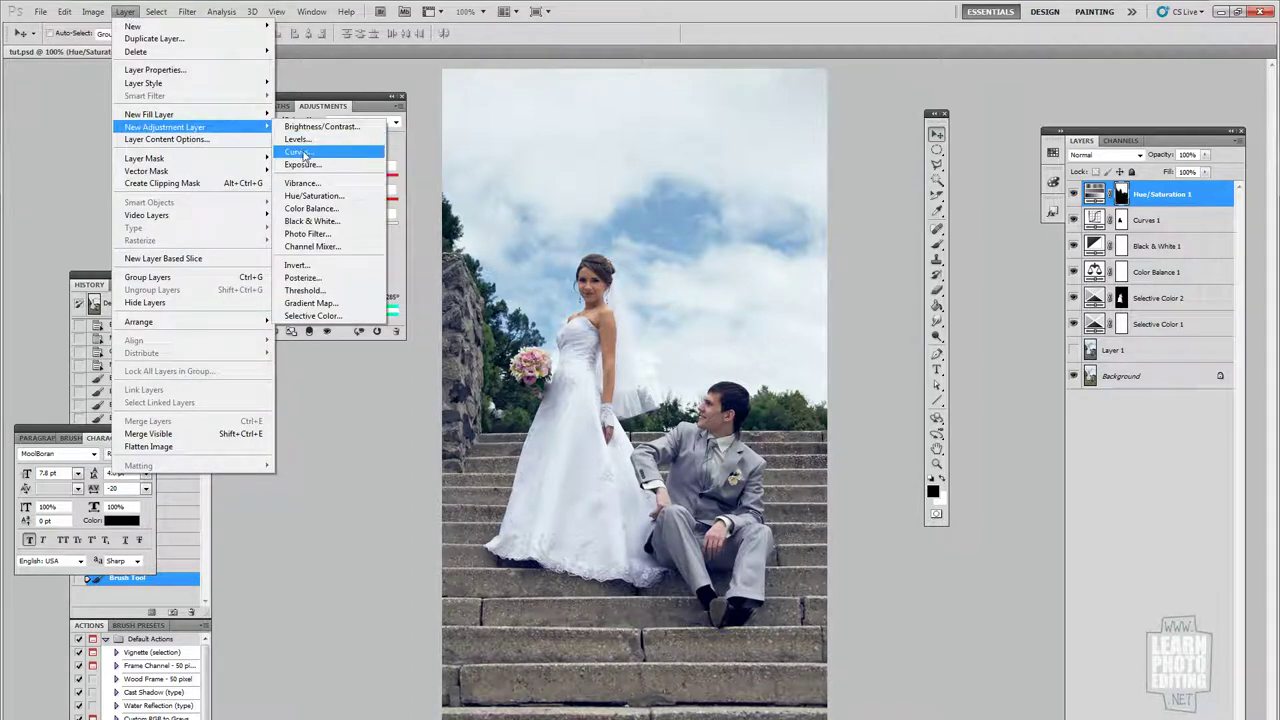
click(304, 153)
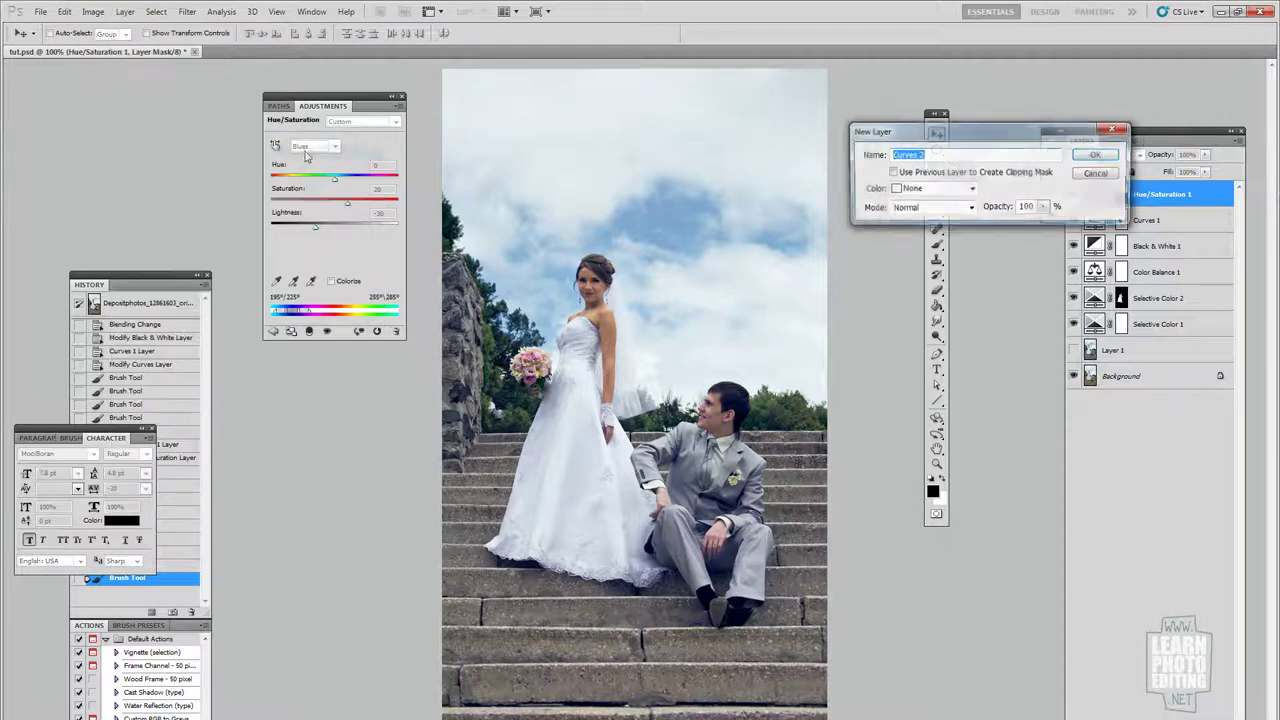
click(1098, 157)
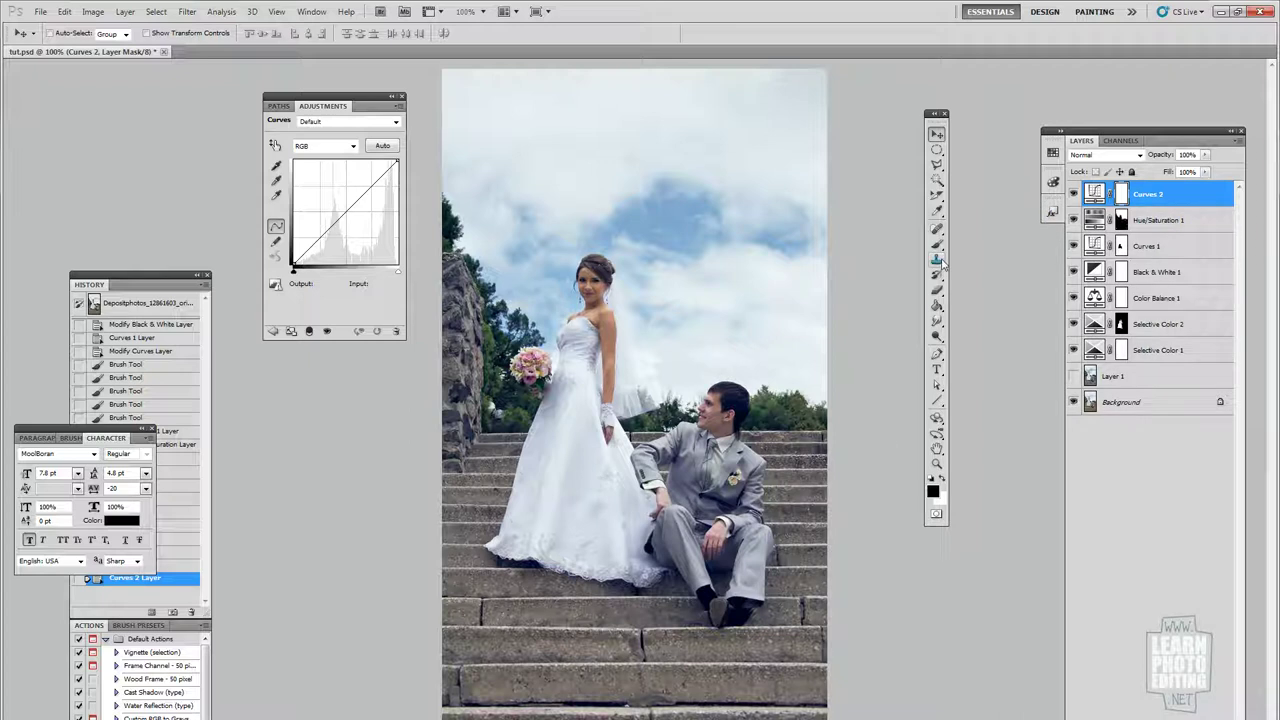
click(937, 306)
click(684, 261)
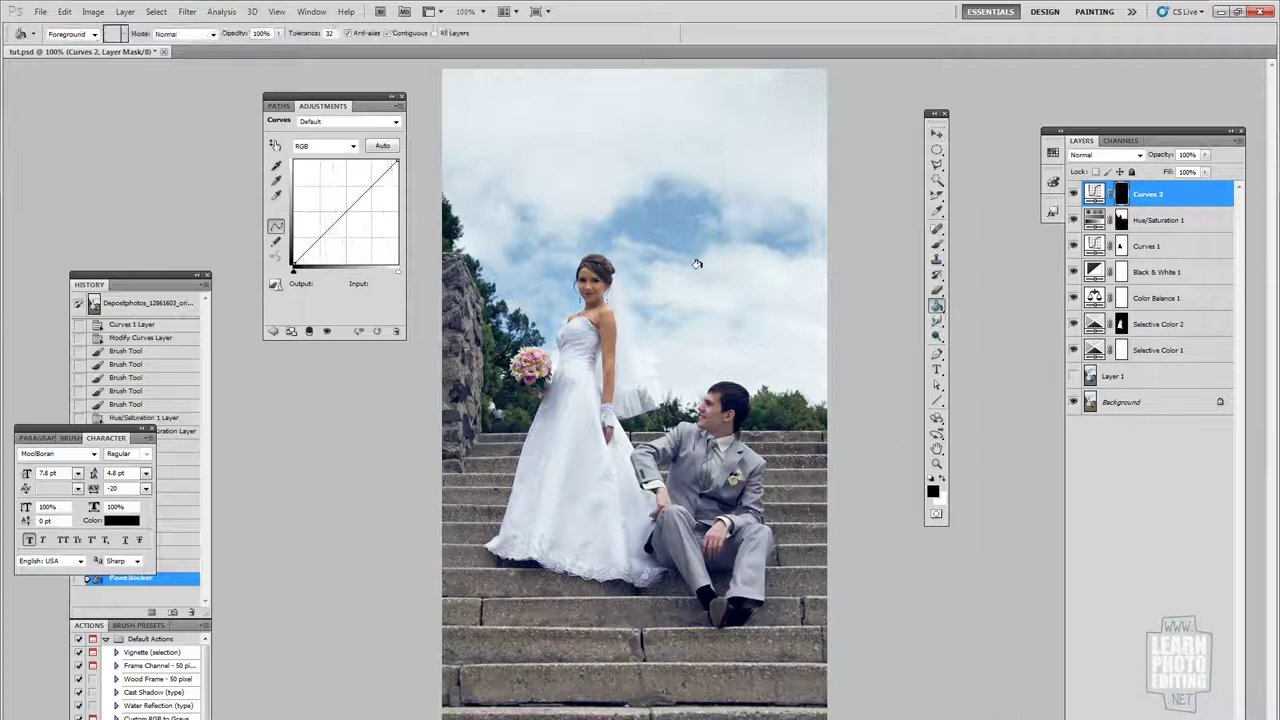
Paint white over the bride's eyes on the Curves 2 mask with a 5 px brush at 300% zoom
click(276, 11)
click(300, 106)
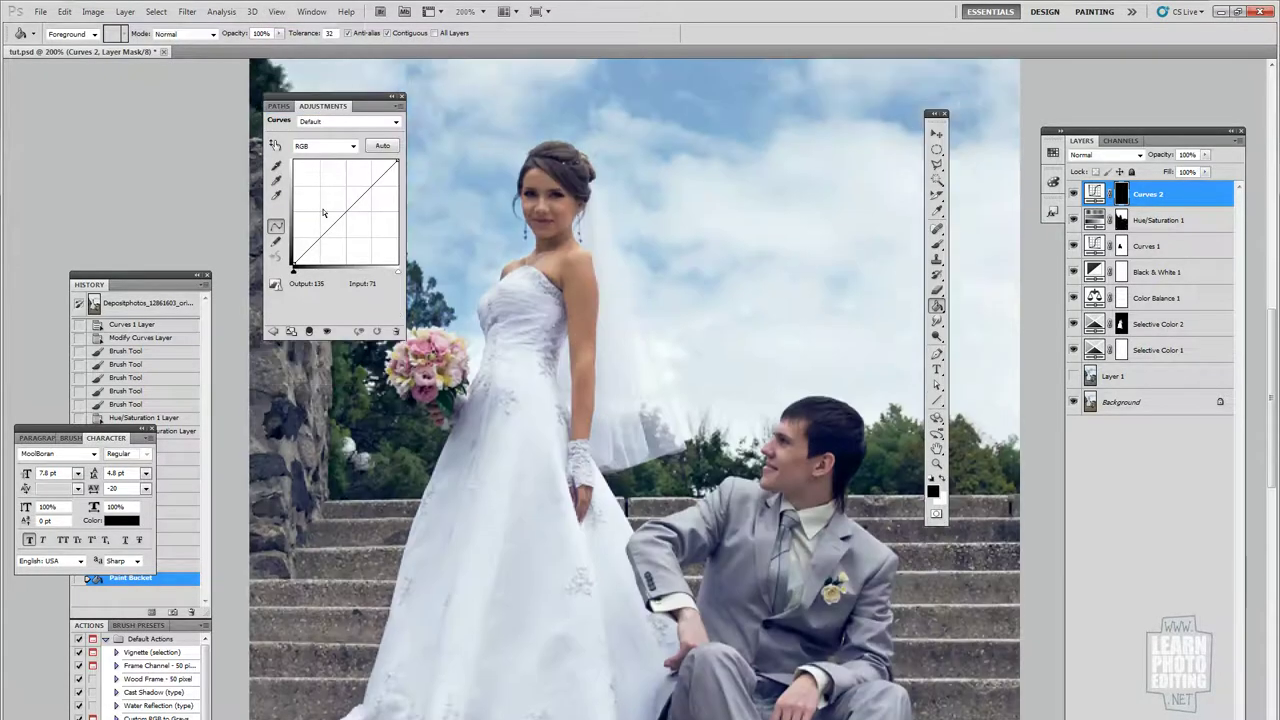
click(276, 11)
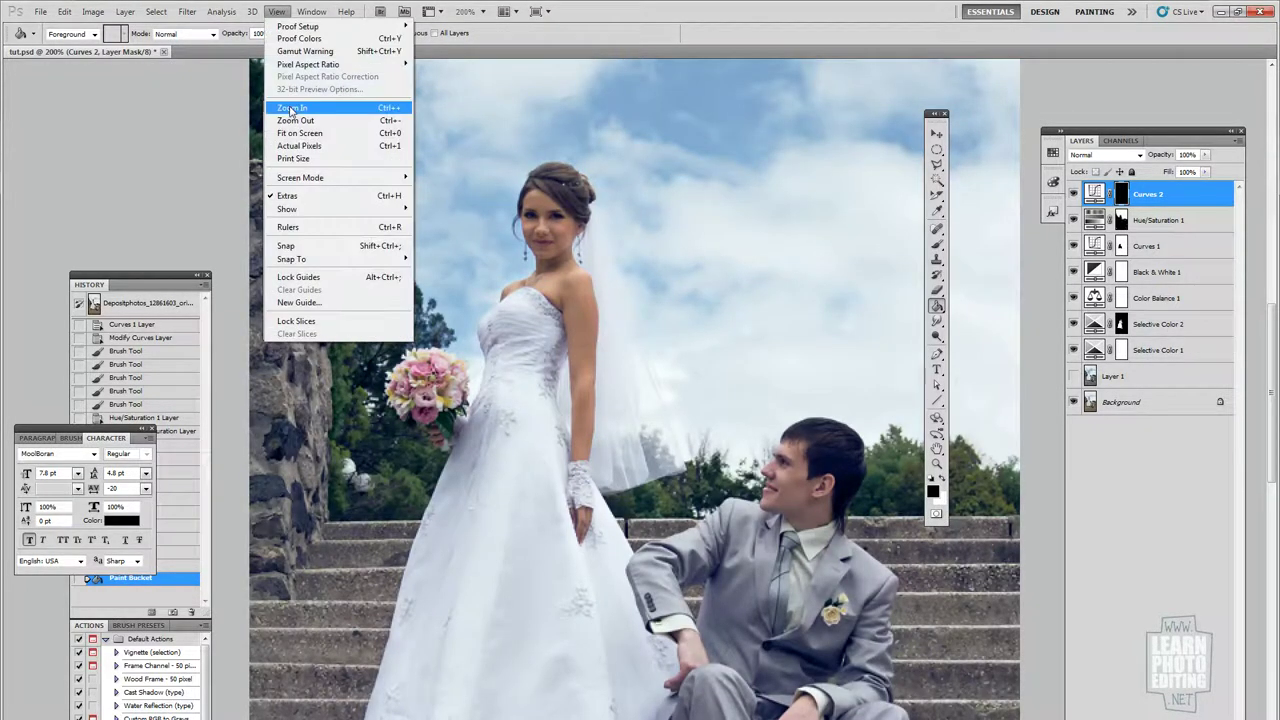
click(292, 107)
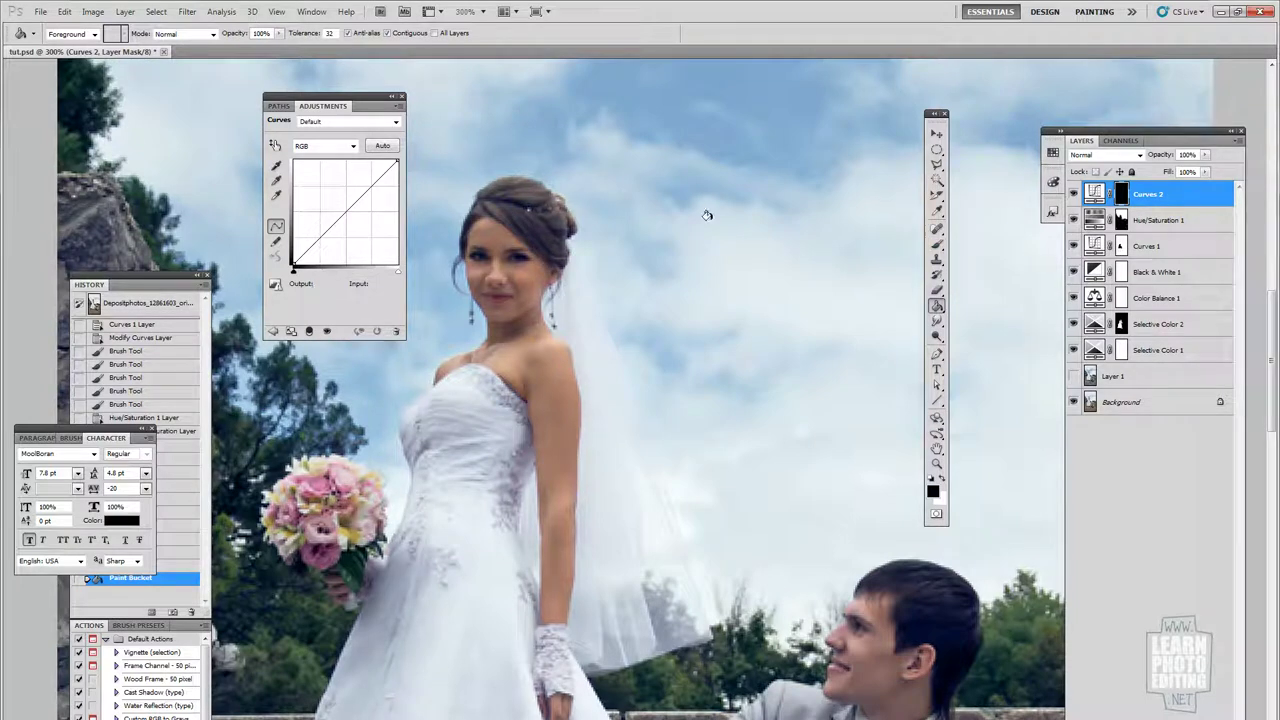
click(937, 245)
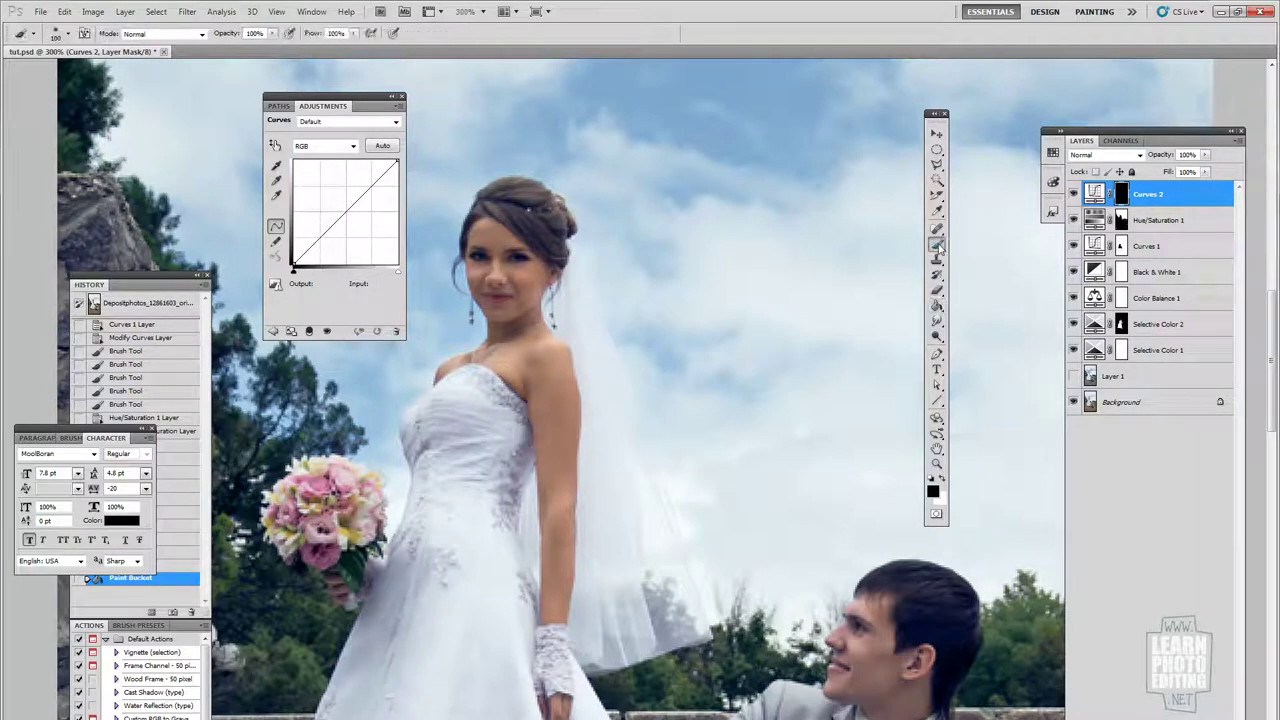
click(945, 479)
click(67, 34)
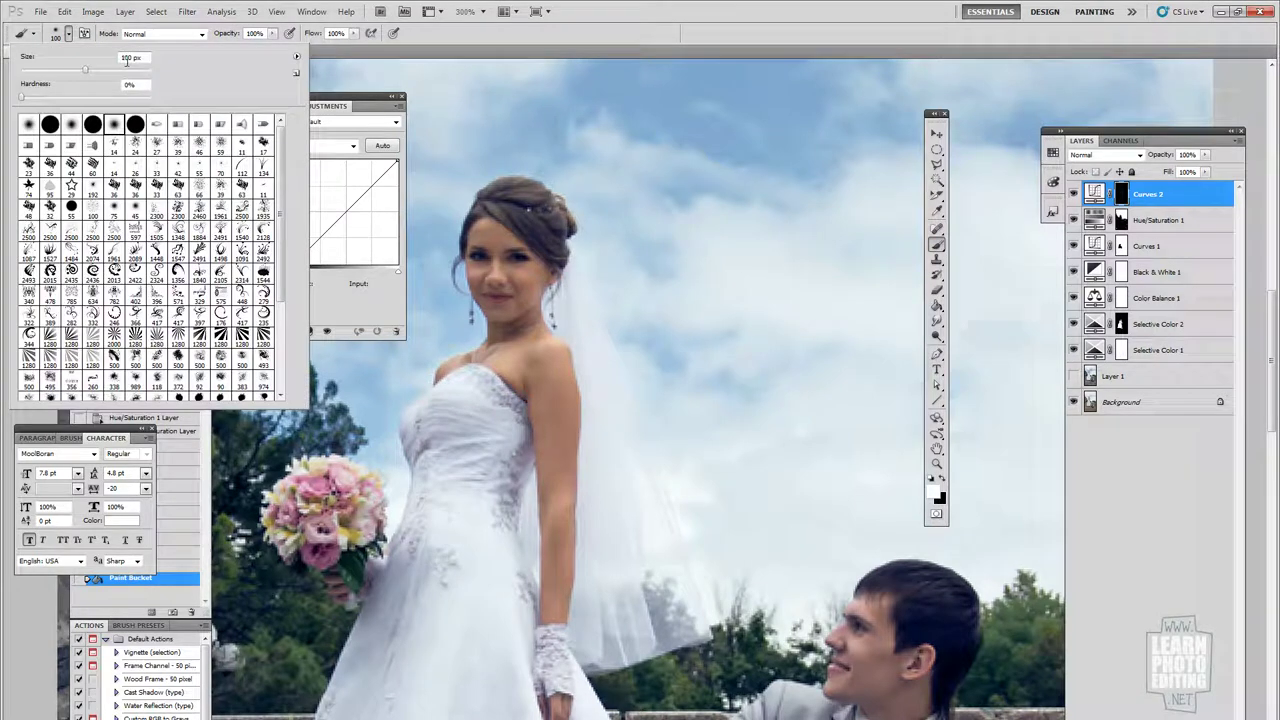
text(5)
click(405, 42)
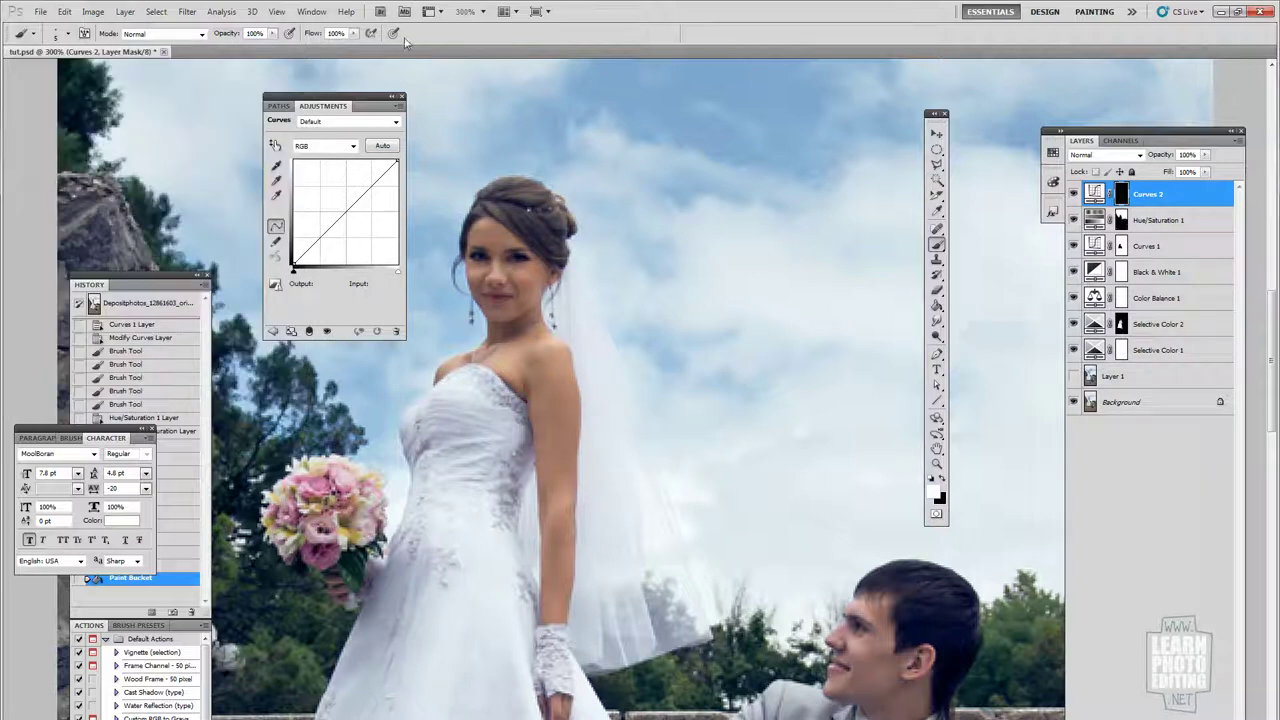
click(488, 263)
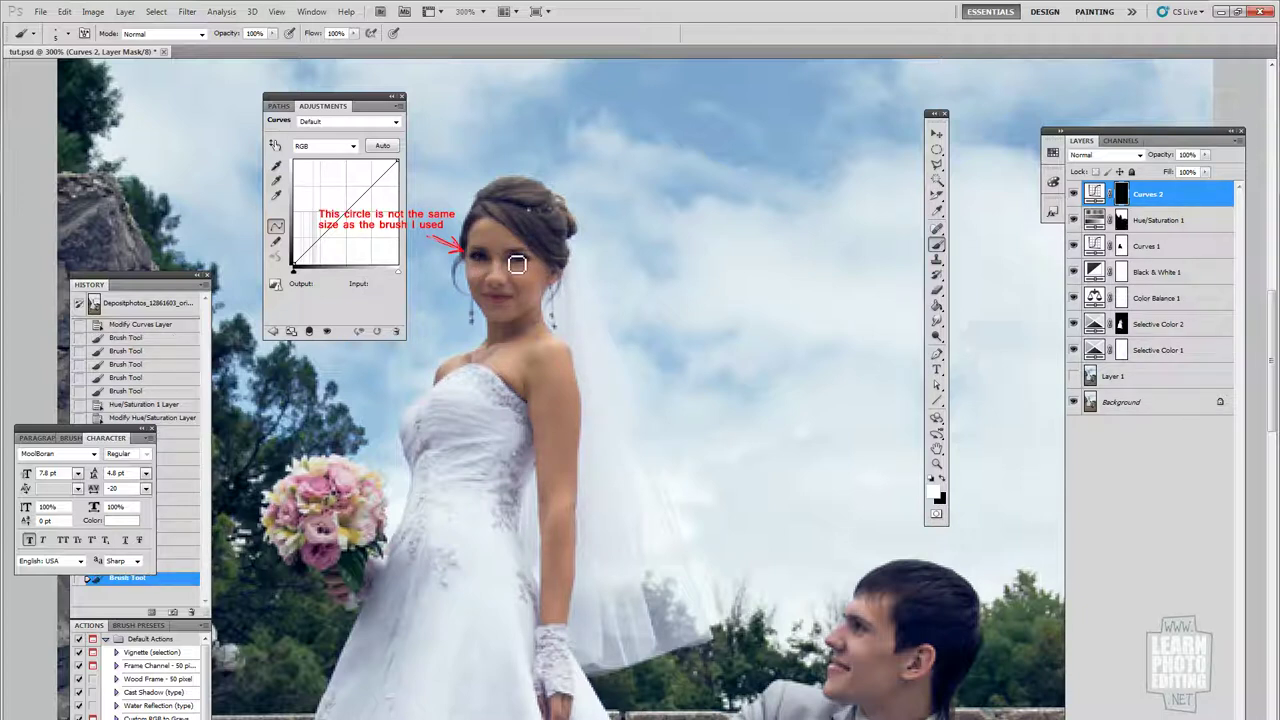
click(532, 263)
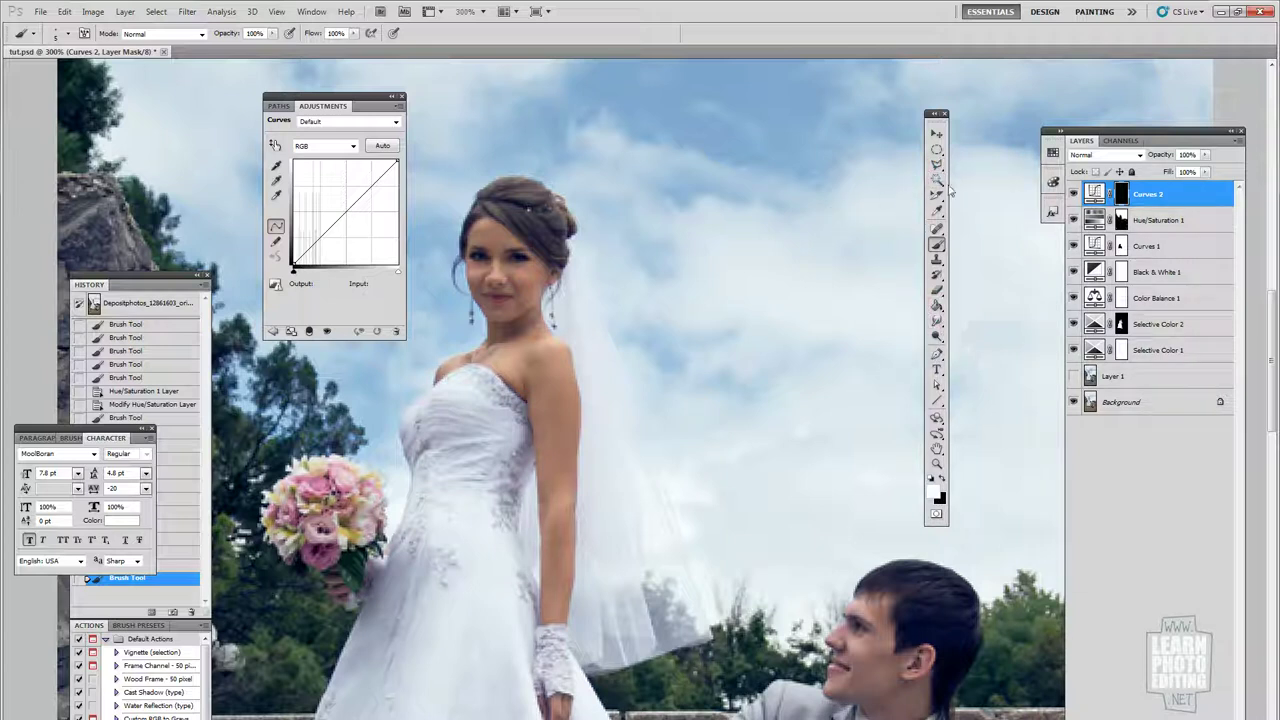
Add shadow, midtone and highlight points to the Curves 2 curve, with the midtone at output 130 and input 120
click(937, 133)
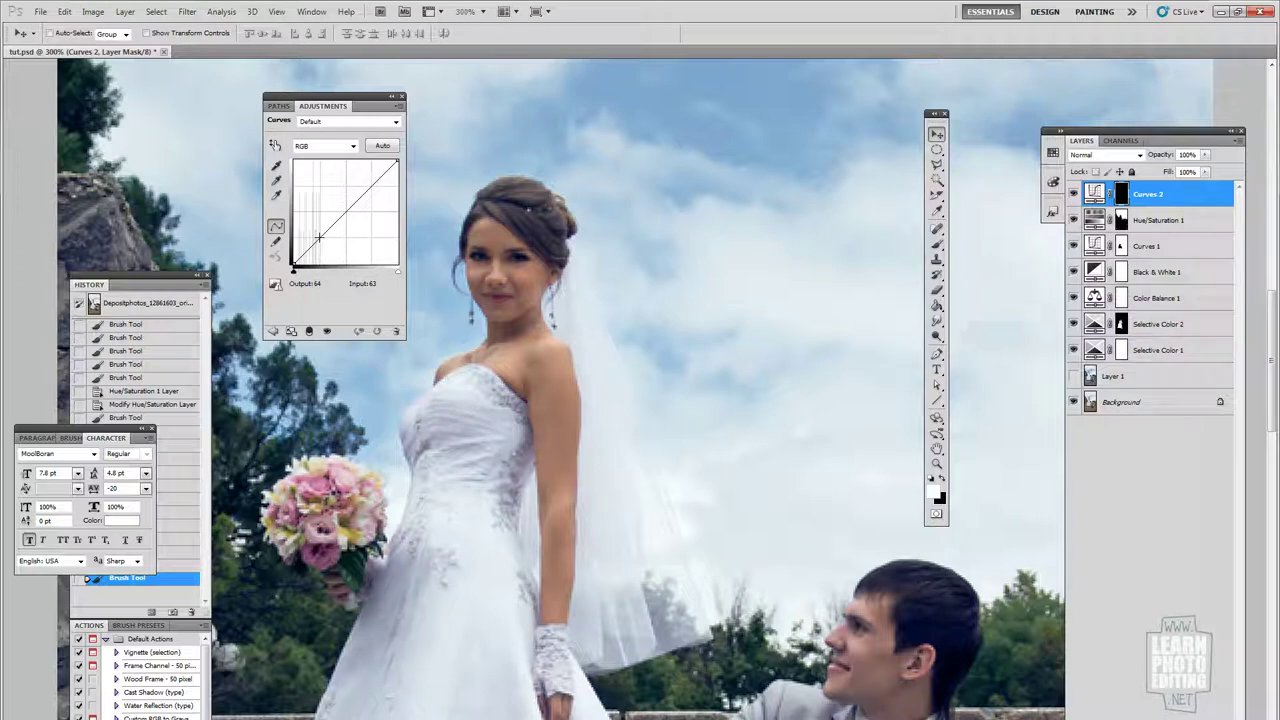
click(313, 241)
drag(341, 215, 343, 210)
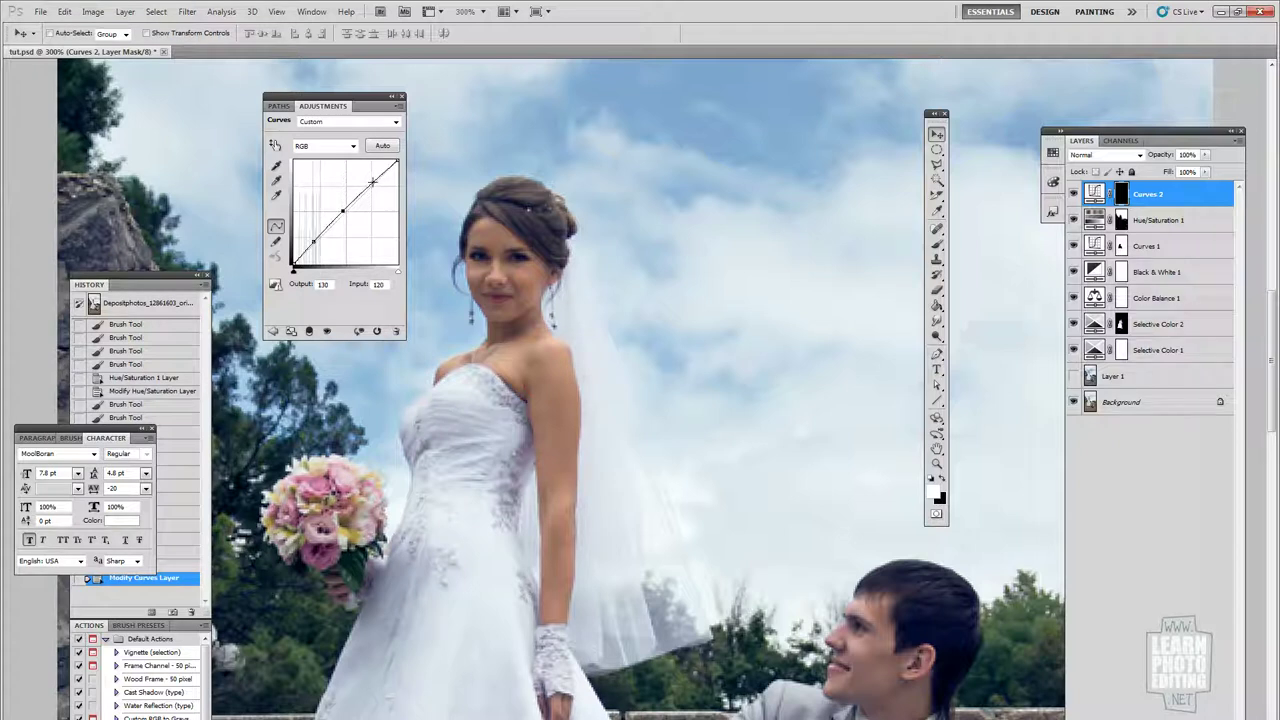
click(375, 181)
Try to set the highlight point of the Curves 2 curve to output 79 and input 64
double_click(323, 284)
text(79)
key(Tab)
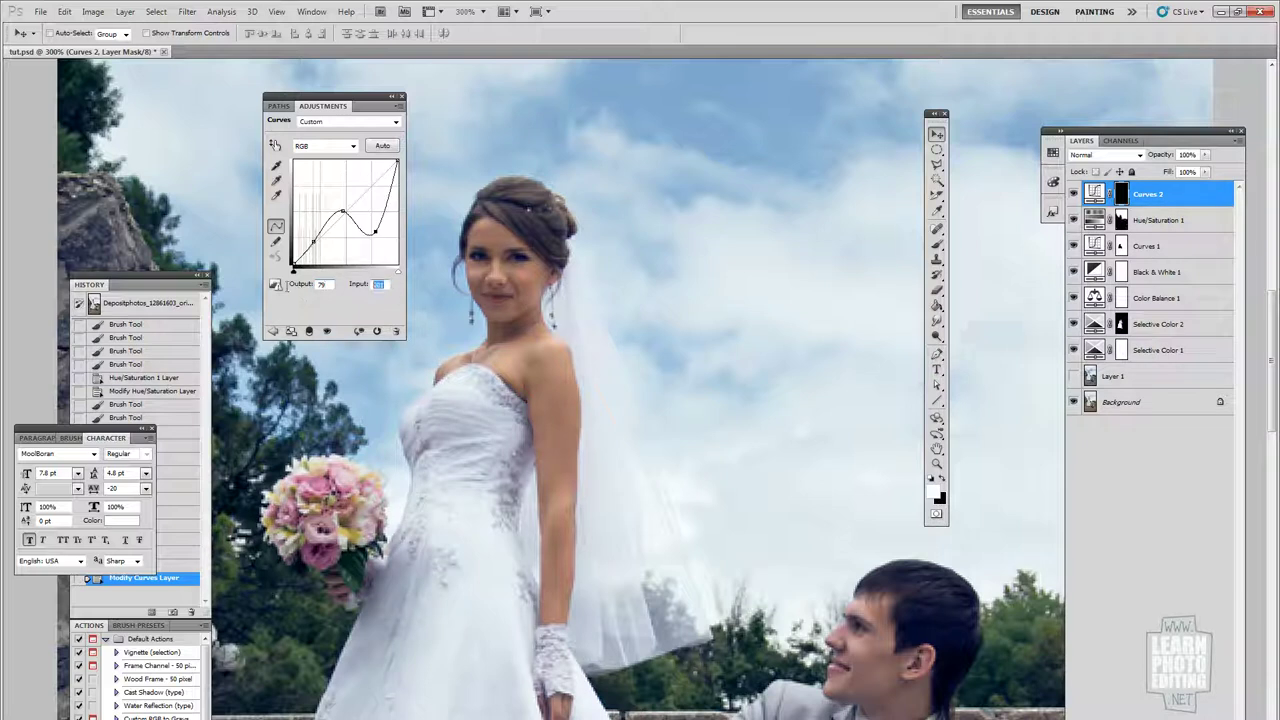
text(64)
click(341, 210)
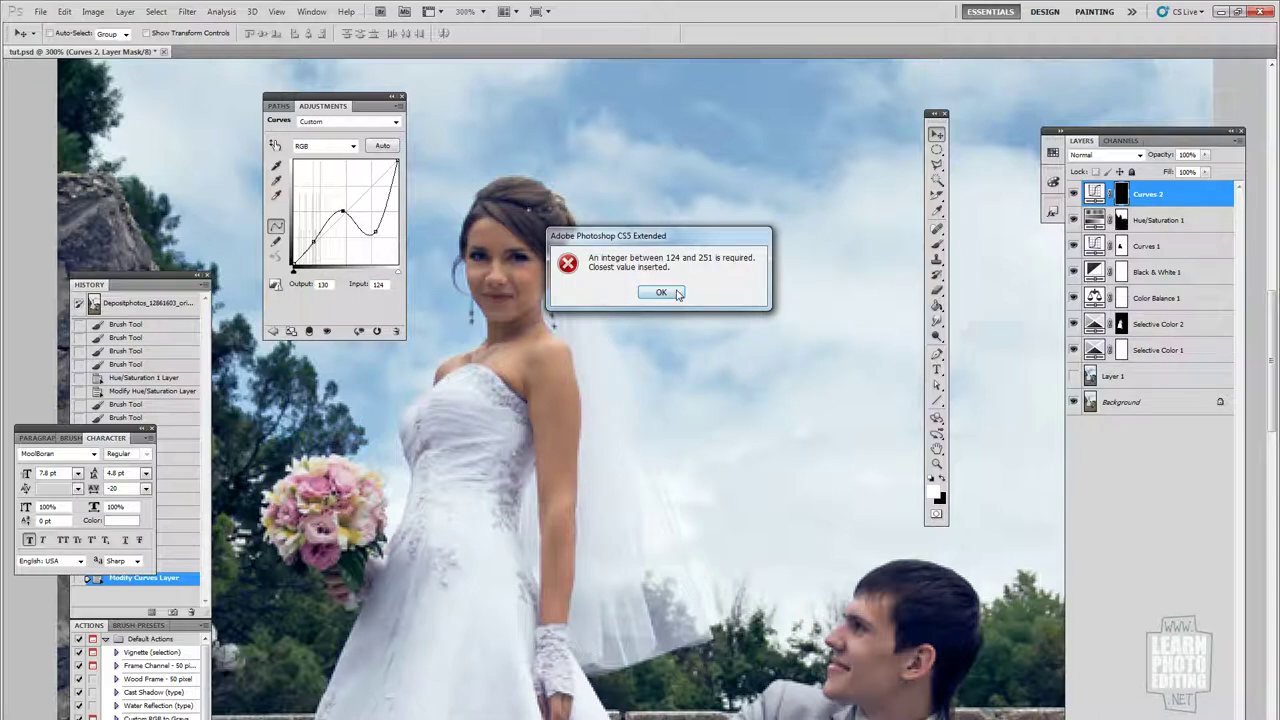
click(675, 293)
Move the Curves 2 midtone point to output 153 and input 145, and set the highlight point to output 217 and input 234
drag(343, 210, 348, 216)
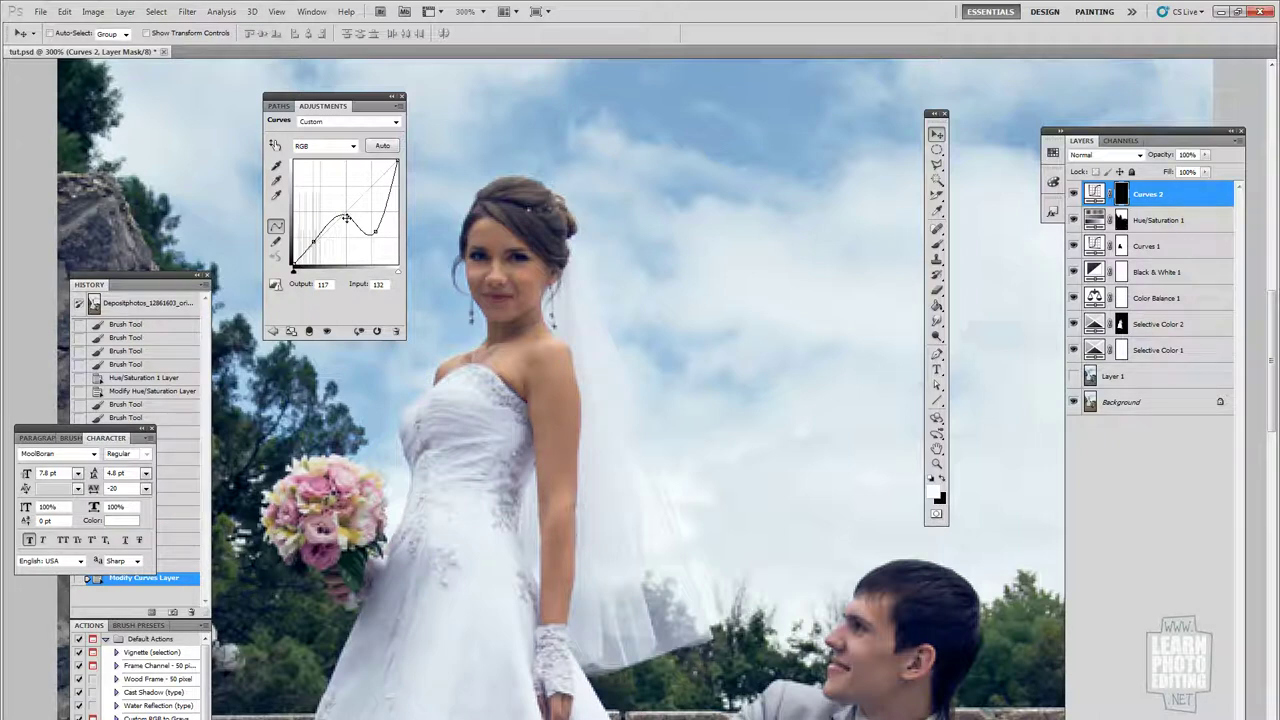
drag(346, 218, 350, 203)
drag(375, 231, 381, 174)
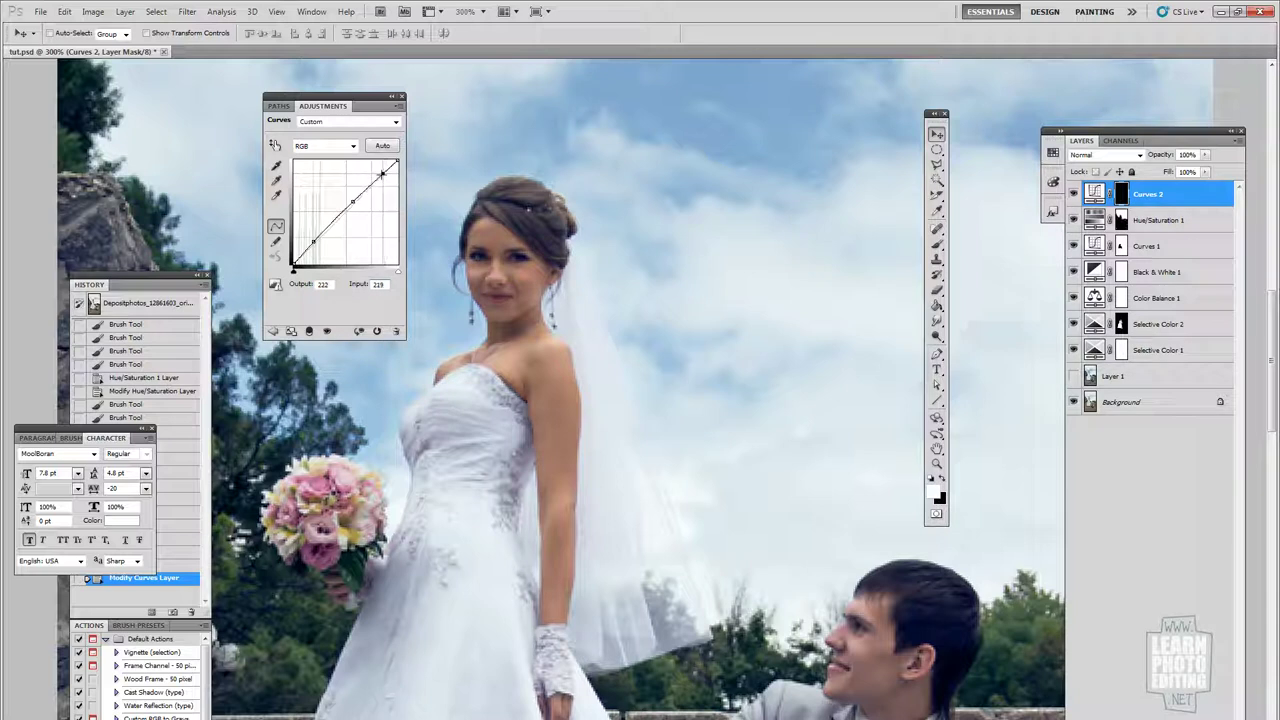
double_click(322, 284)
text(217)
key(Tab)
text(234)
key(Return)
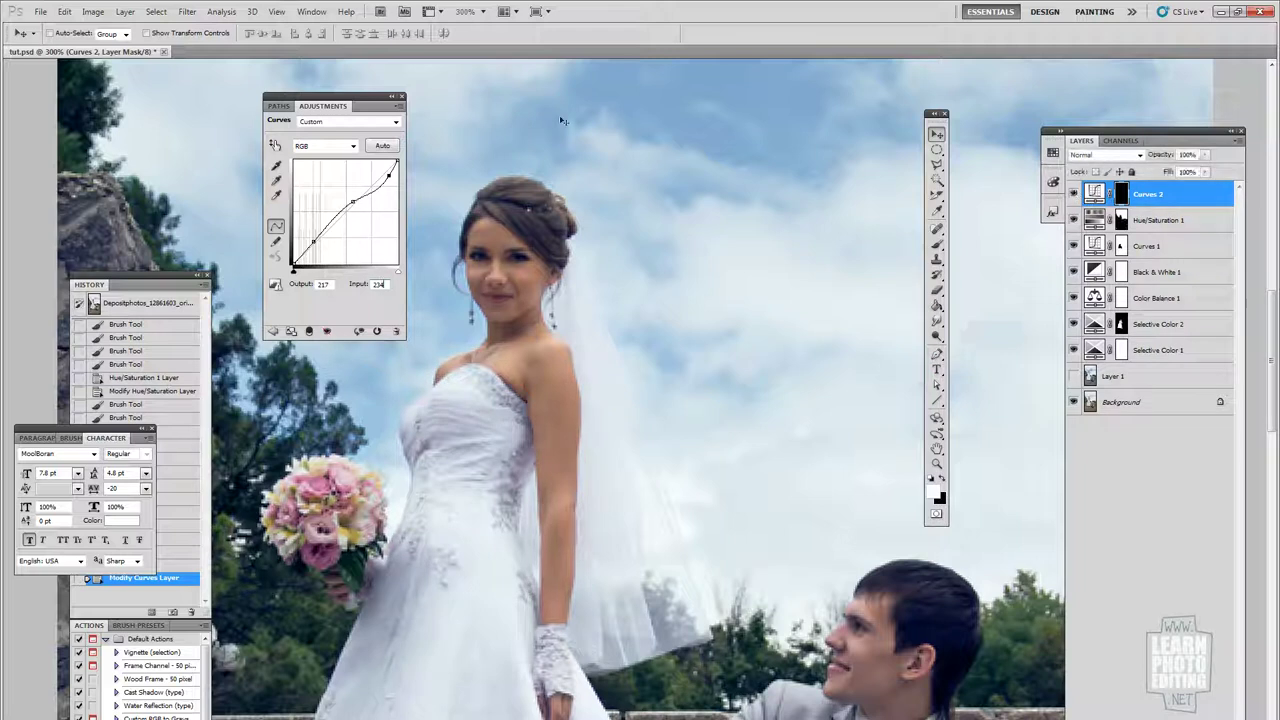
Compare the photo with and without the Curves 2 layer at actual pixel size
click(277, 11)
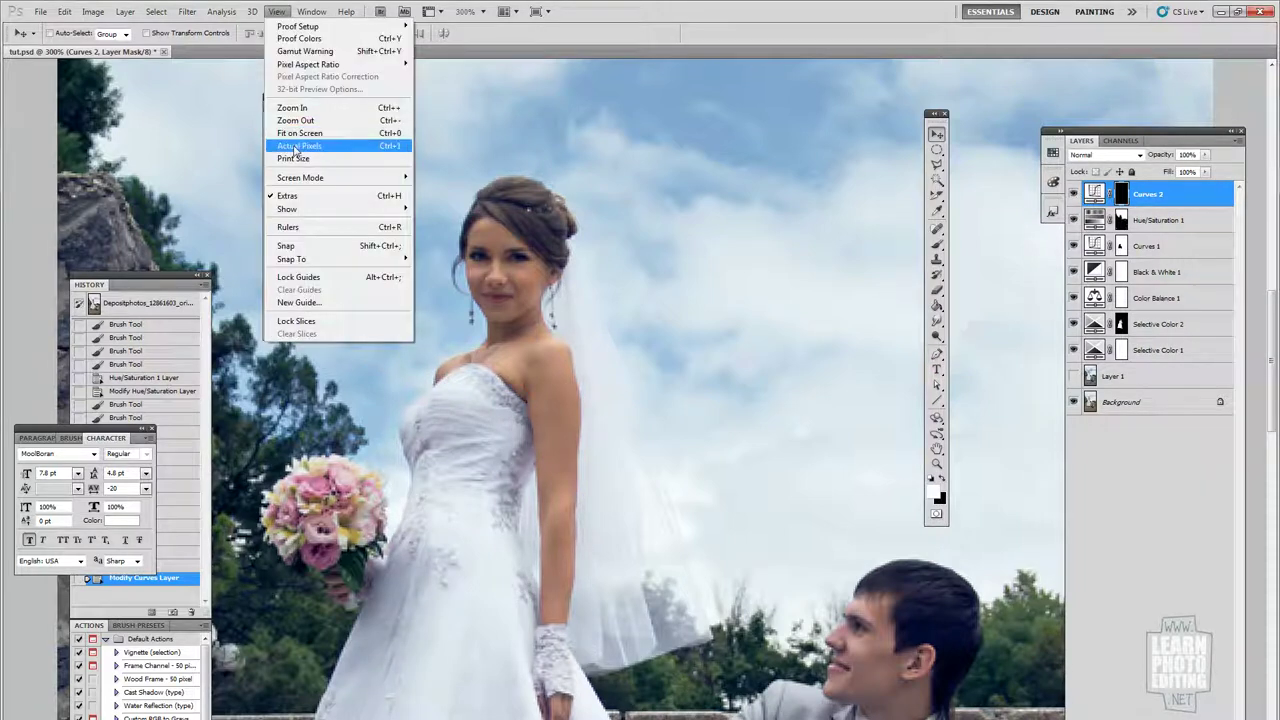
click(294, 147)
click(1074, 195)
click(1074, 195)
click(1074, 195)
click(1074, 195)
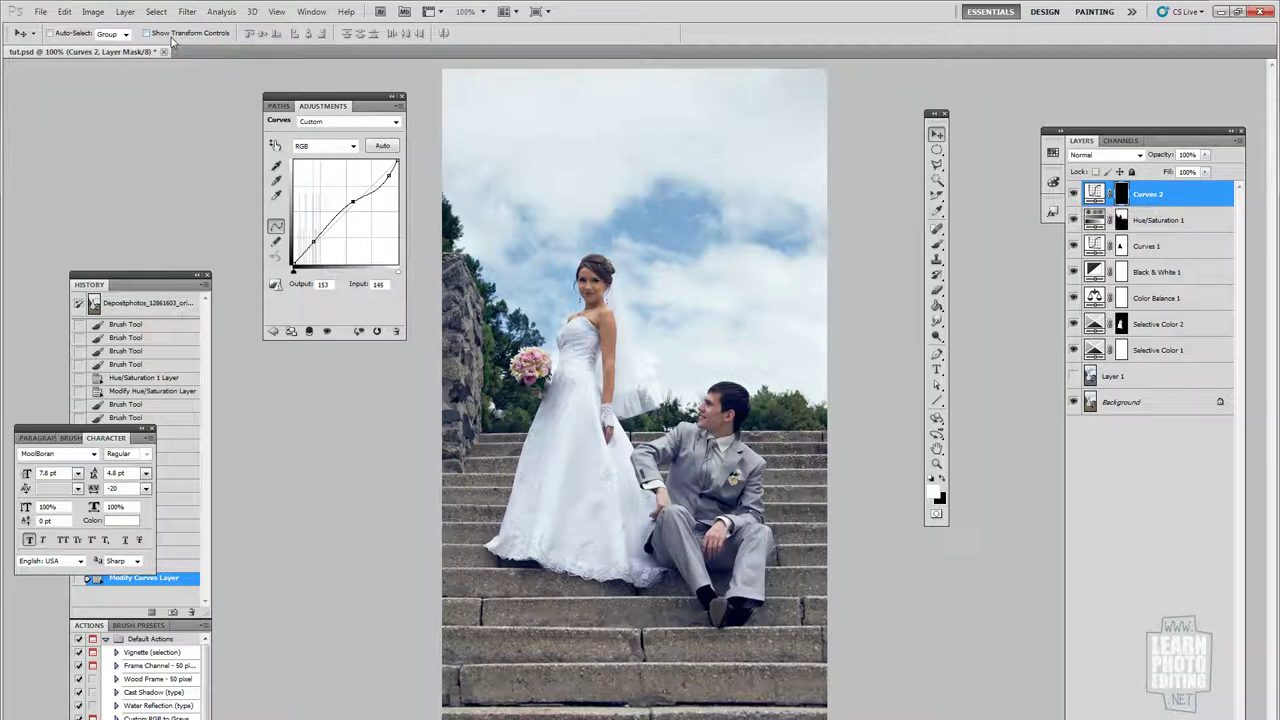
Set the shadow point of the Curves 2 curve to output 79 and input 64
click(313, 242)
text(70)
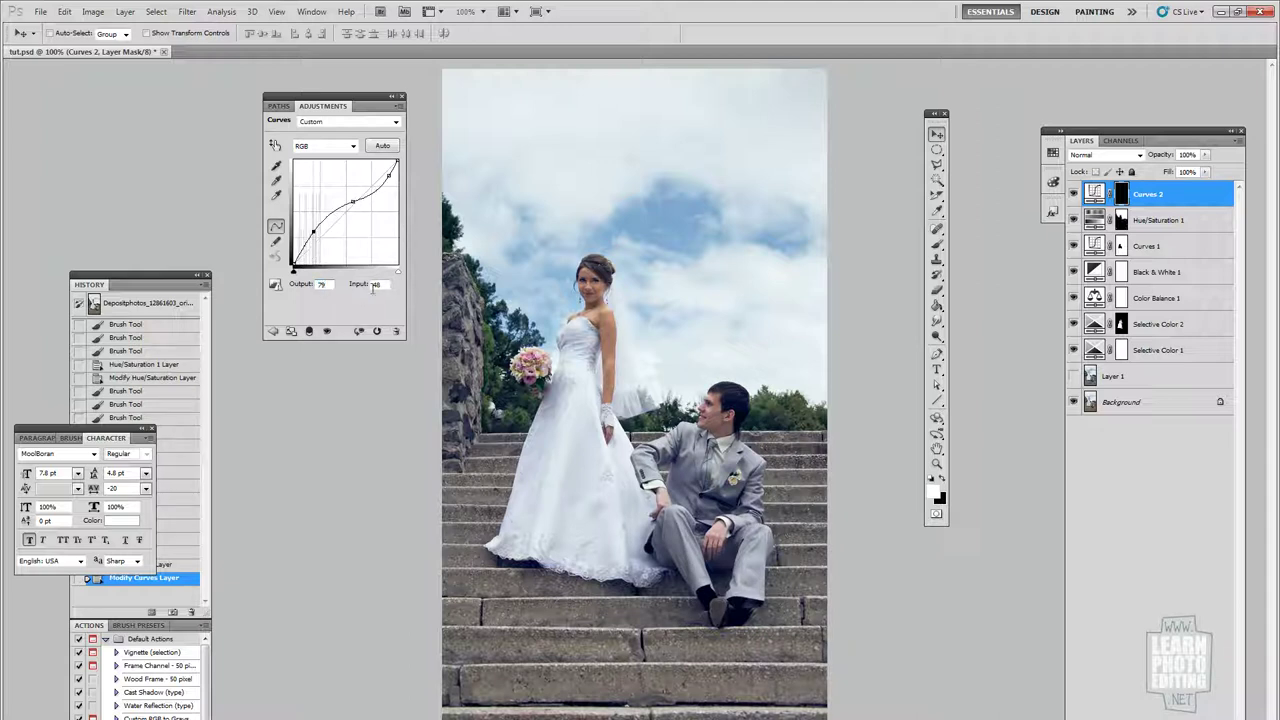
text(64)
click(277, 12)
click(282, 106)
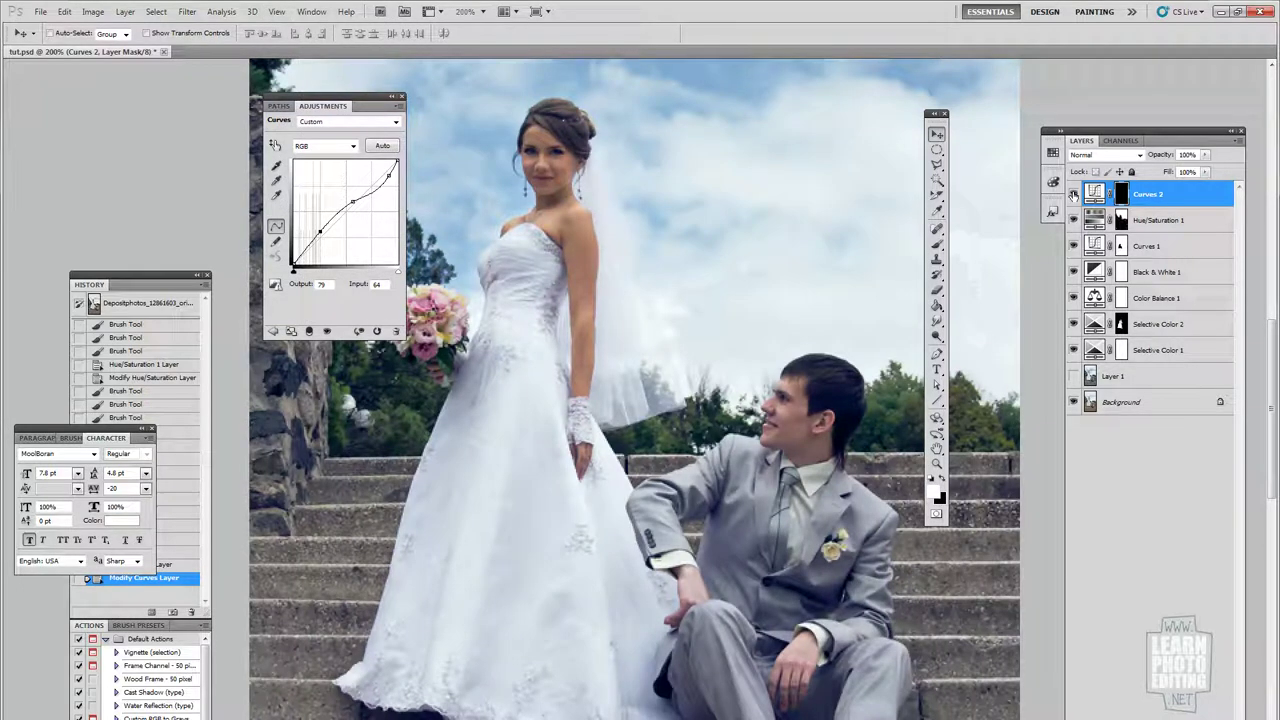
click(283, 14)
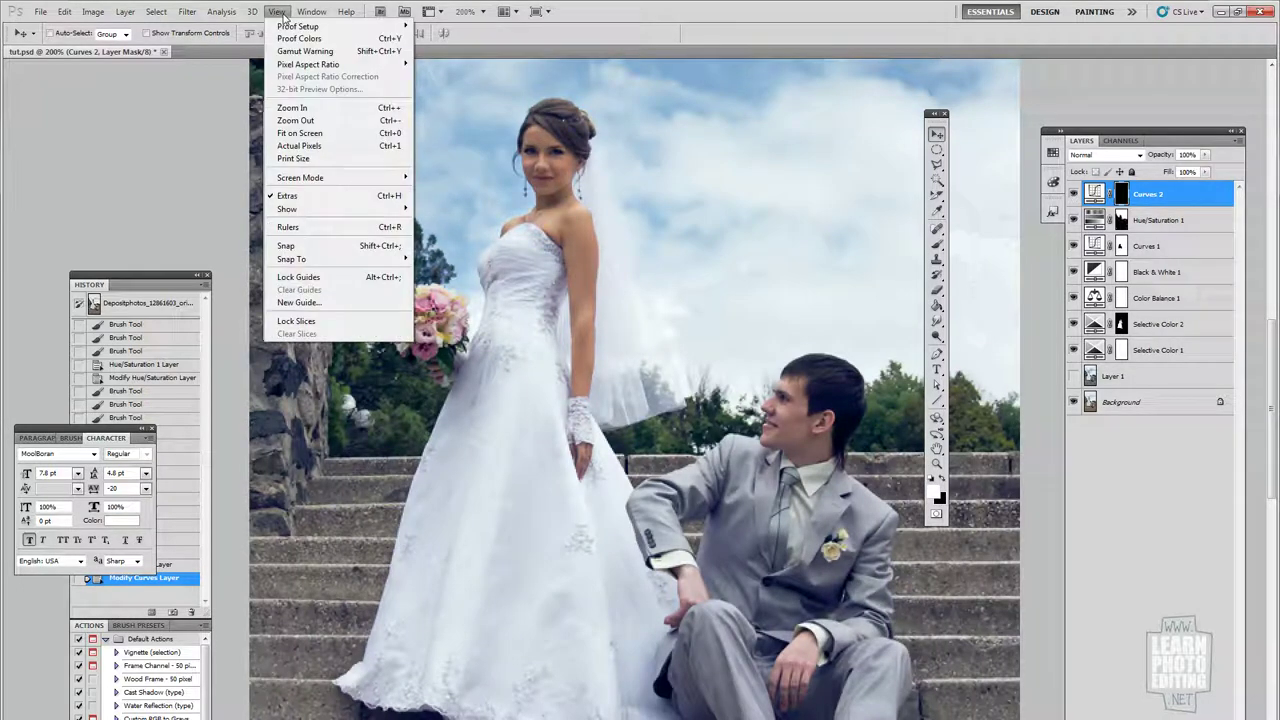
click(315, 148)
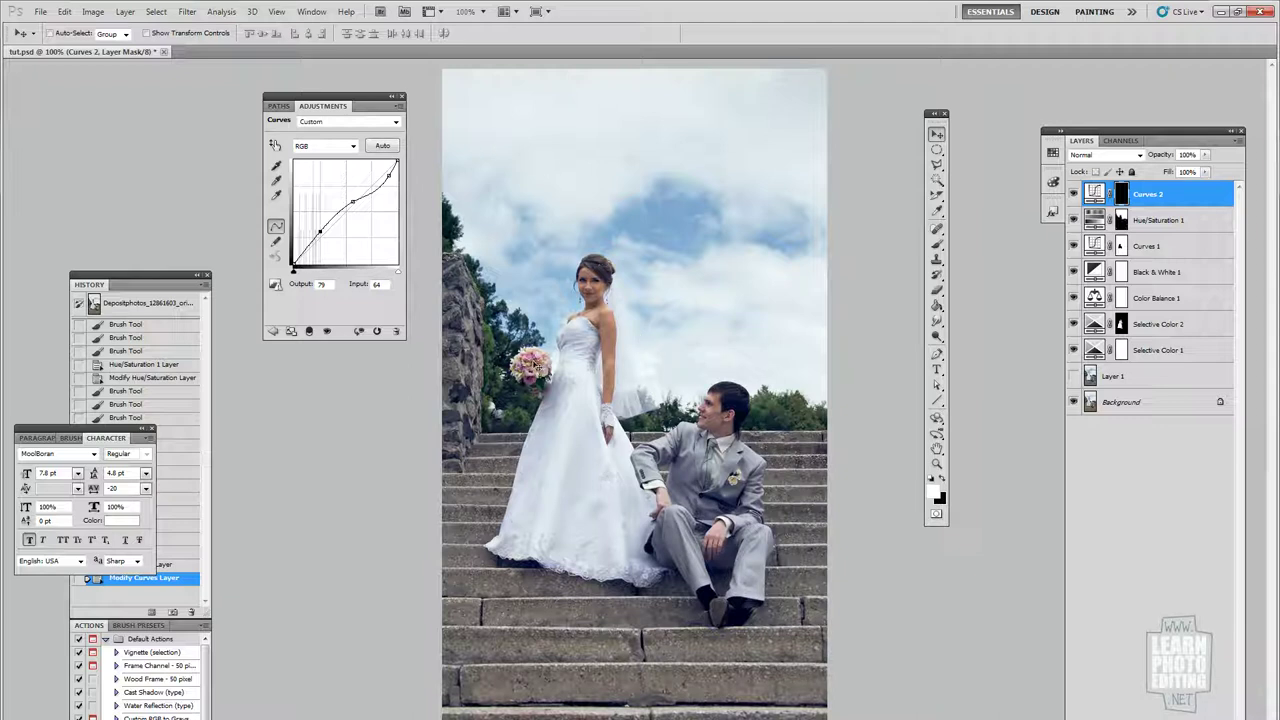
Add a second Hue/Saturation adjustment layer above Curves 2 and set its master saturation to 25
click(124, 12)
mouse_move(190, 127)
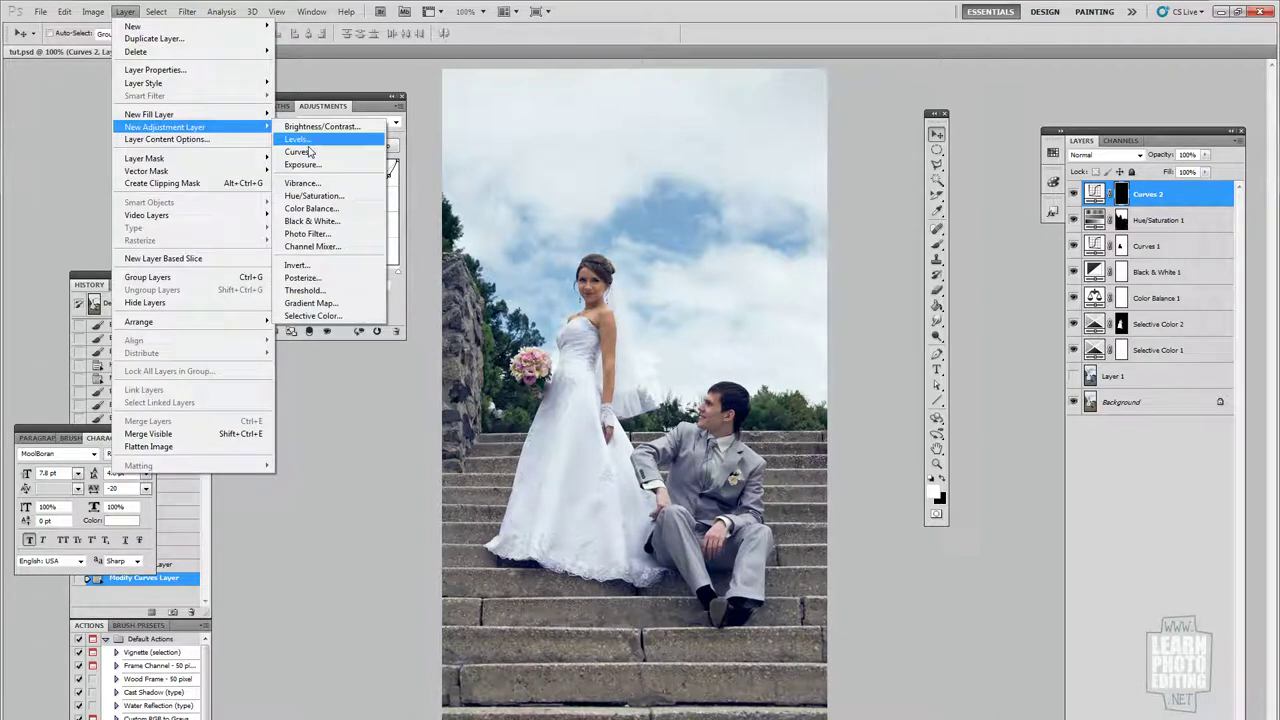
click(323, 200)
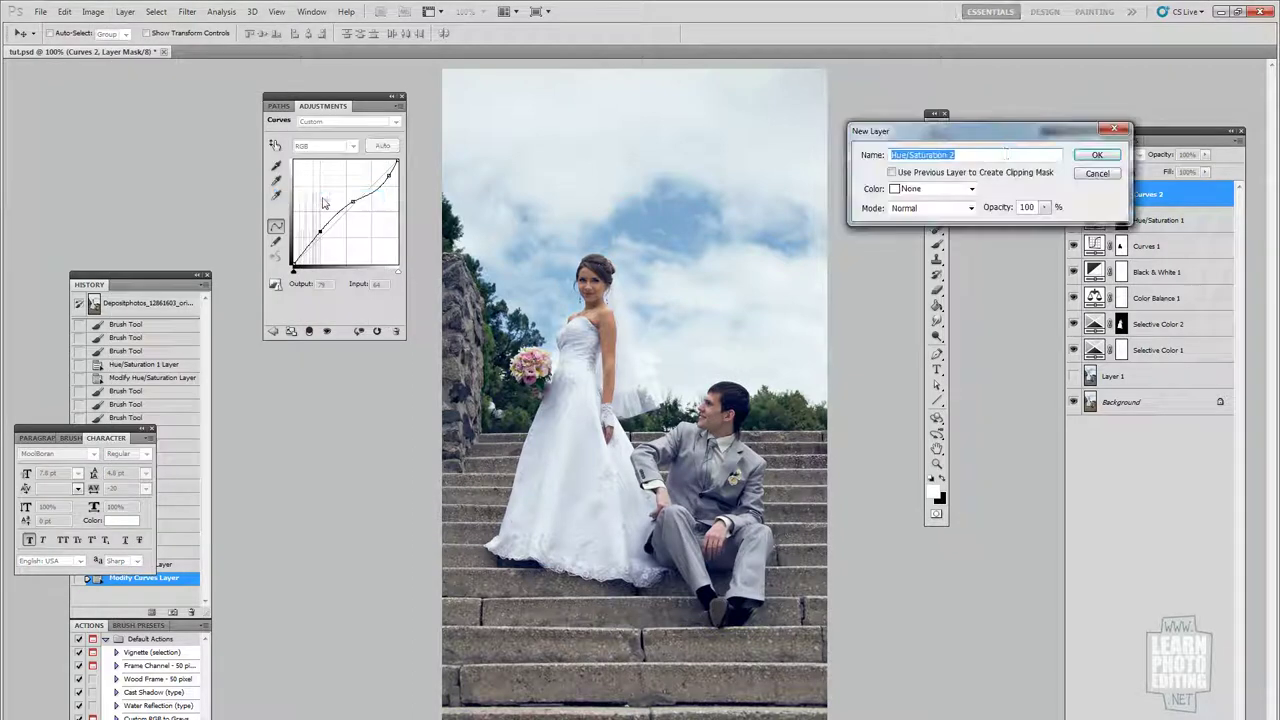
click(1095, 156)
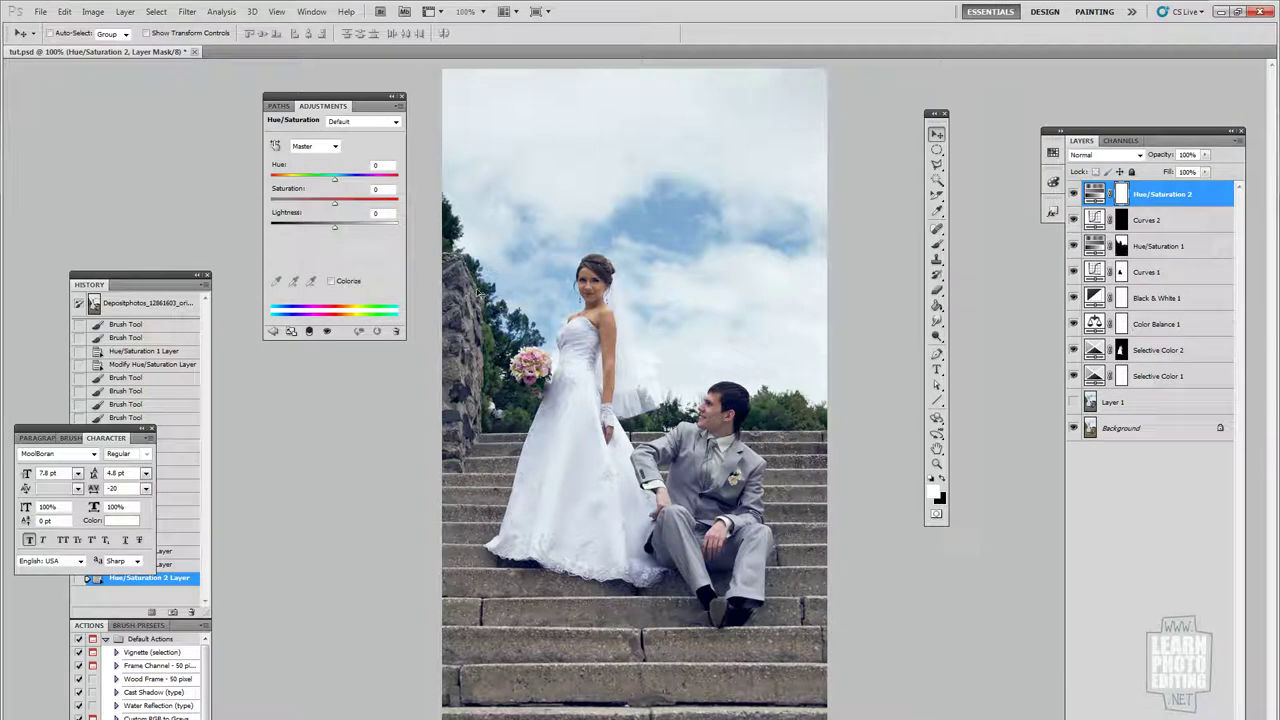
click(380, 189)
text(25)
key(Return)
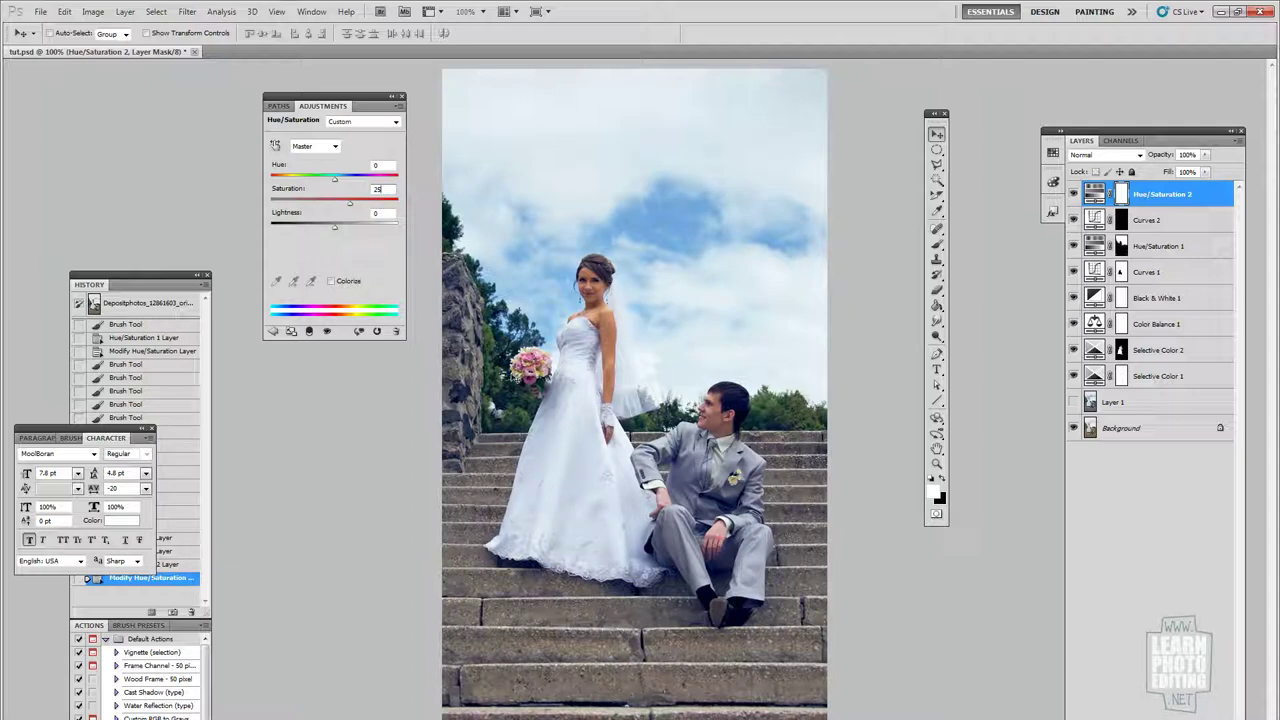
Fill the Hue/Saturation 2 layer mask with black using the Paint Bucket
click(943, 479)
click(937, 305)
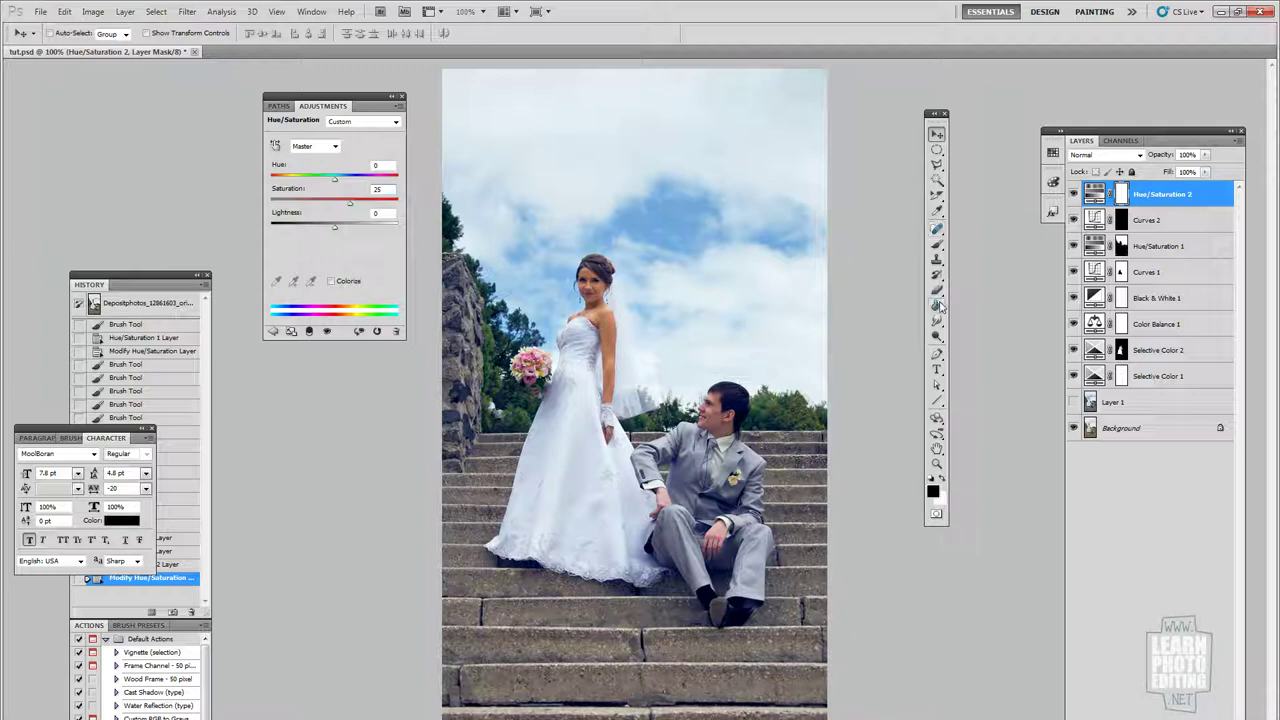